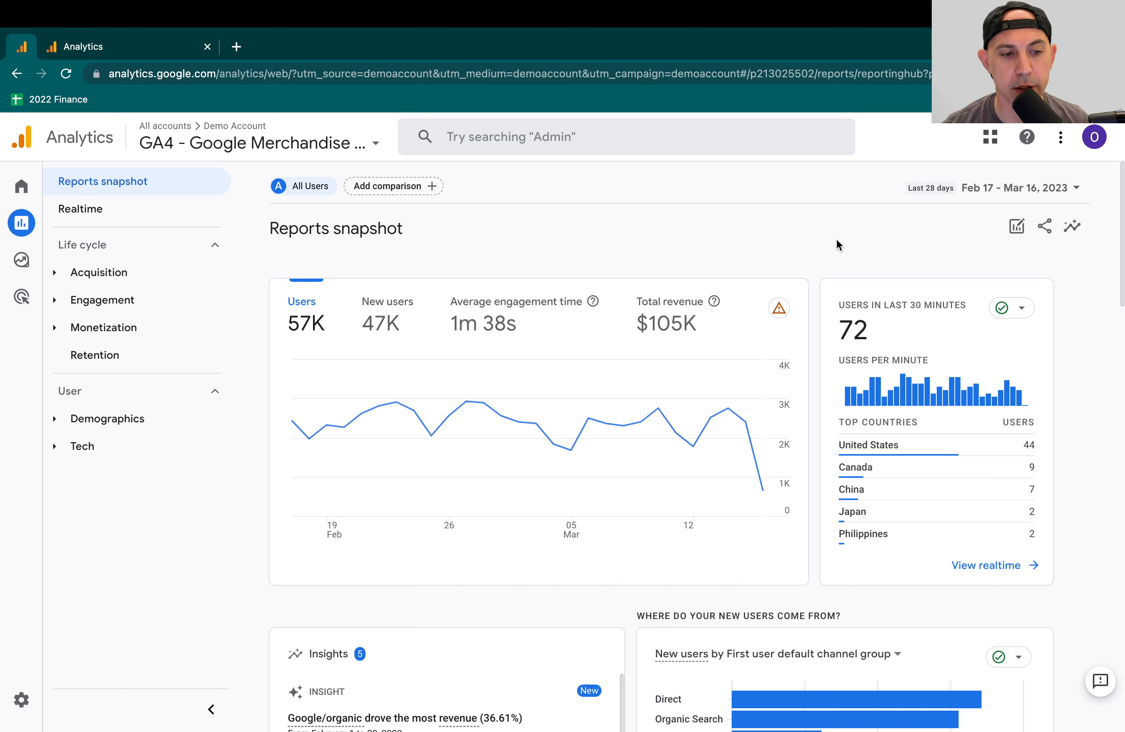
- Inspect the measurement ID in the North America & Canada Website data stream's details and close them
click(29, 710)
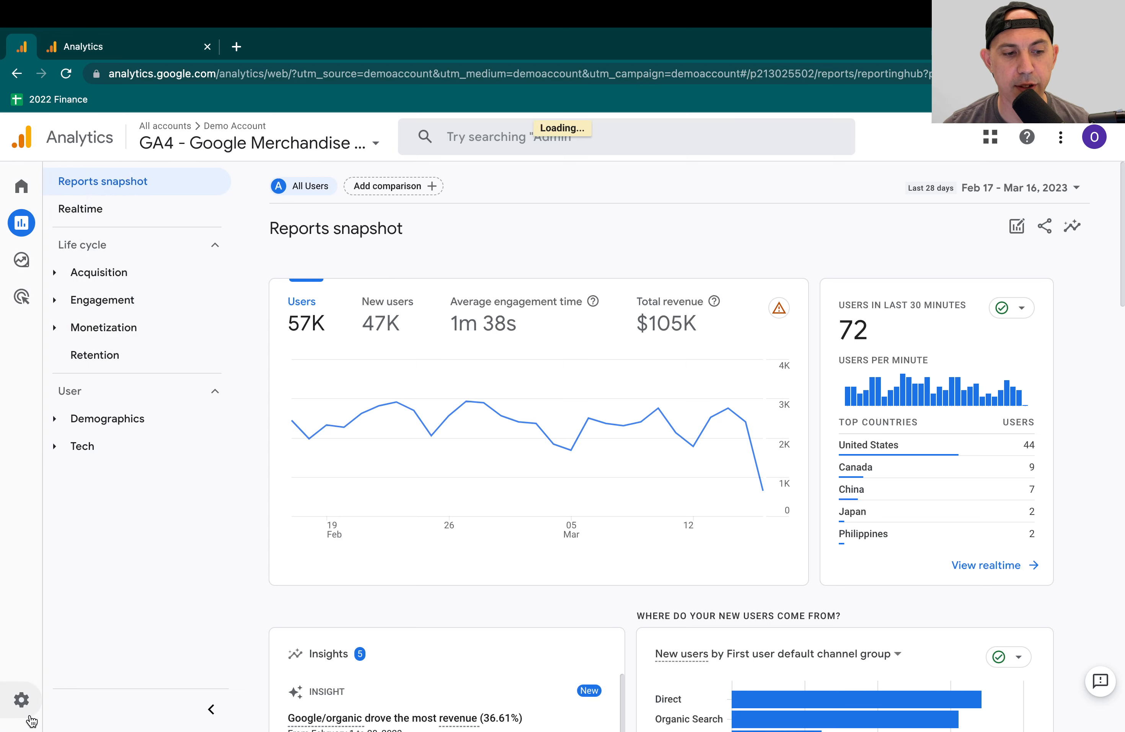
click(577, 362)
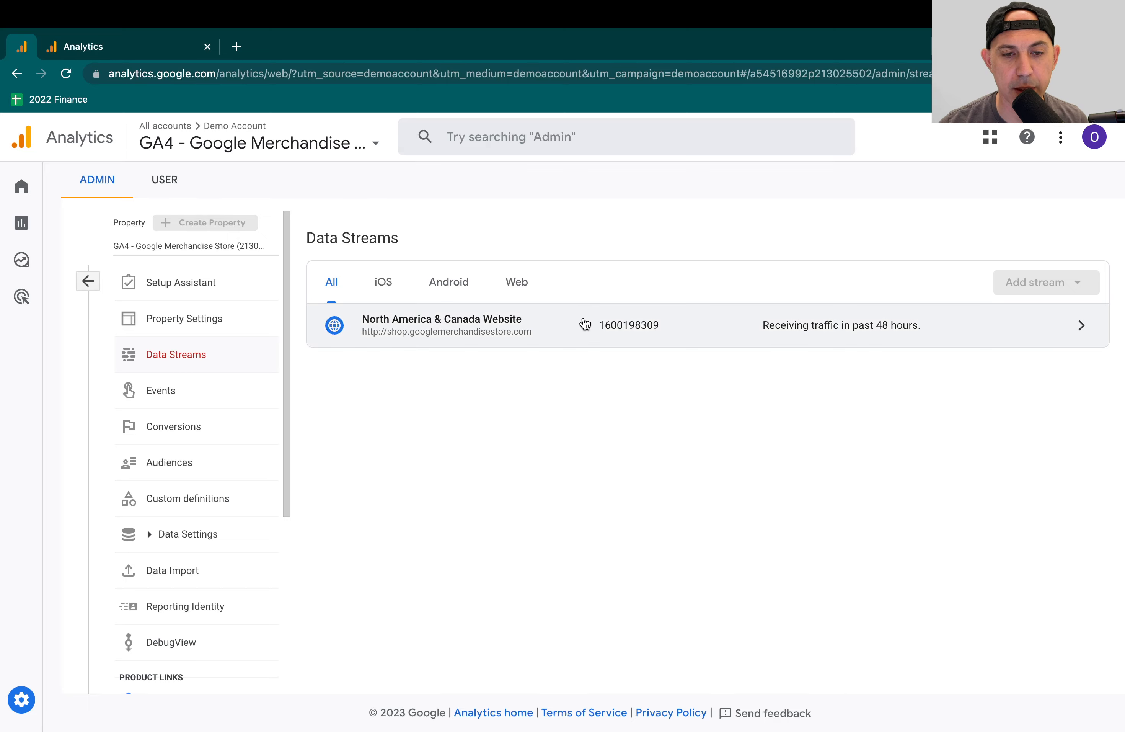
click(565, 335)
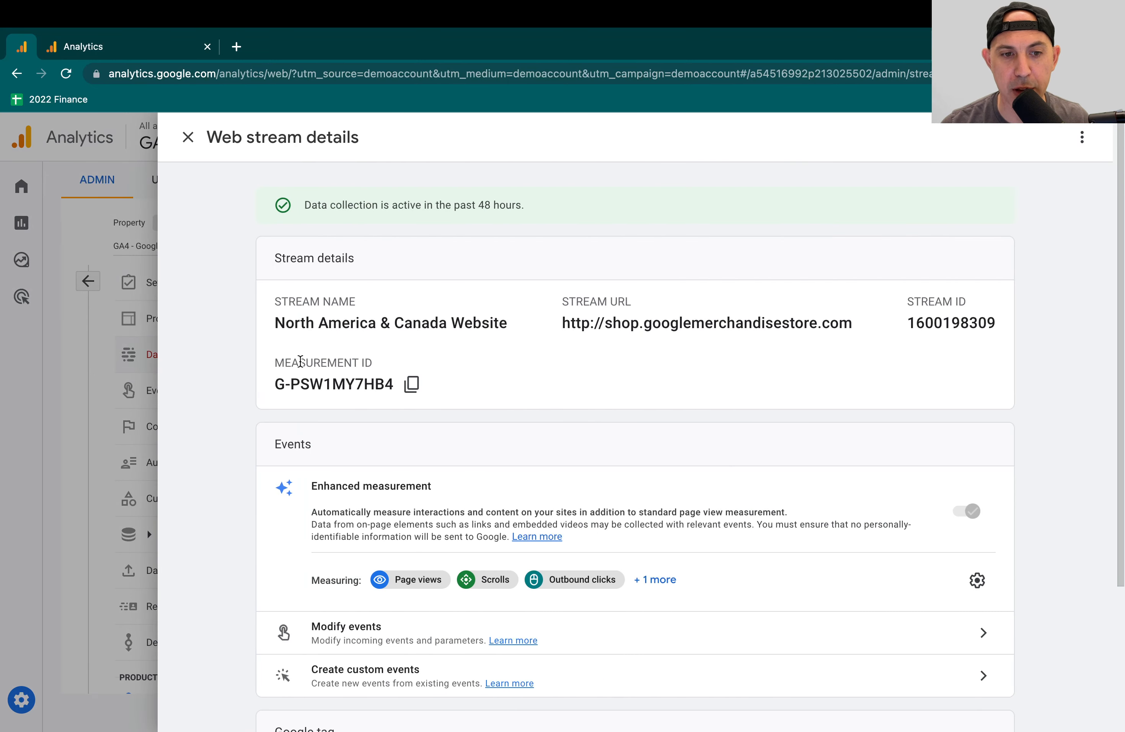
drag(291, 363, 367, 362)
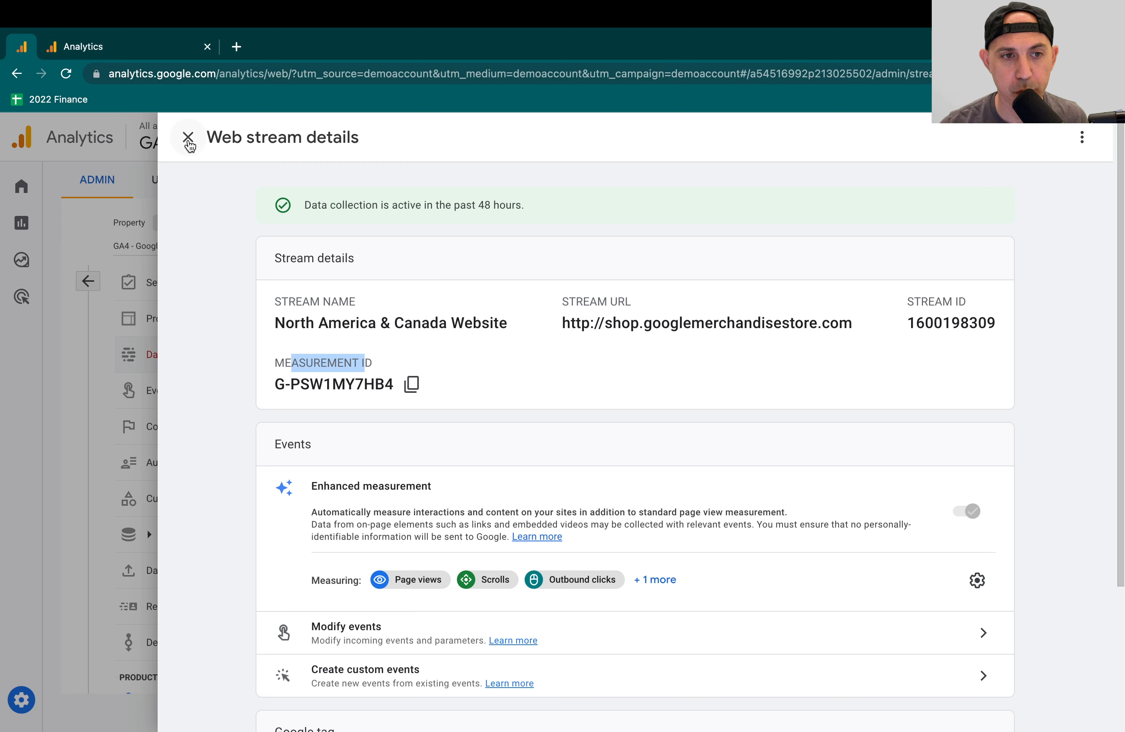
click(189, 137)
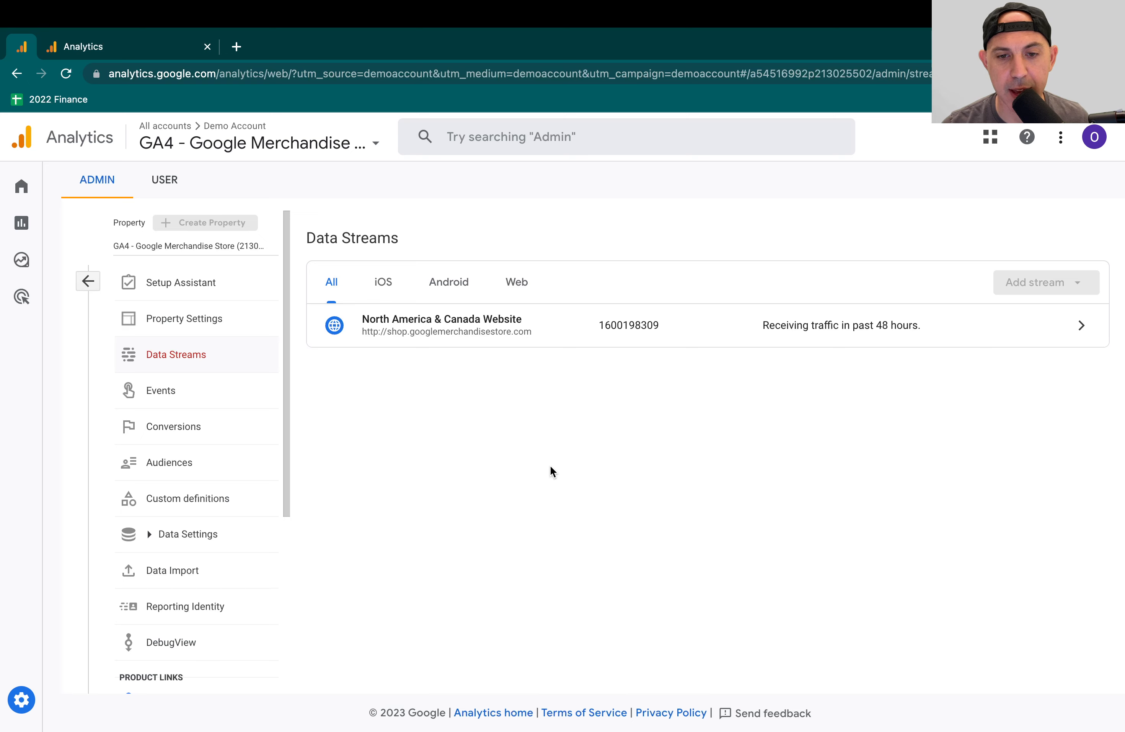
- Review the property's existing events in the admin settings, including which are marked as conversions
click(231, 389)
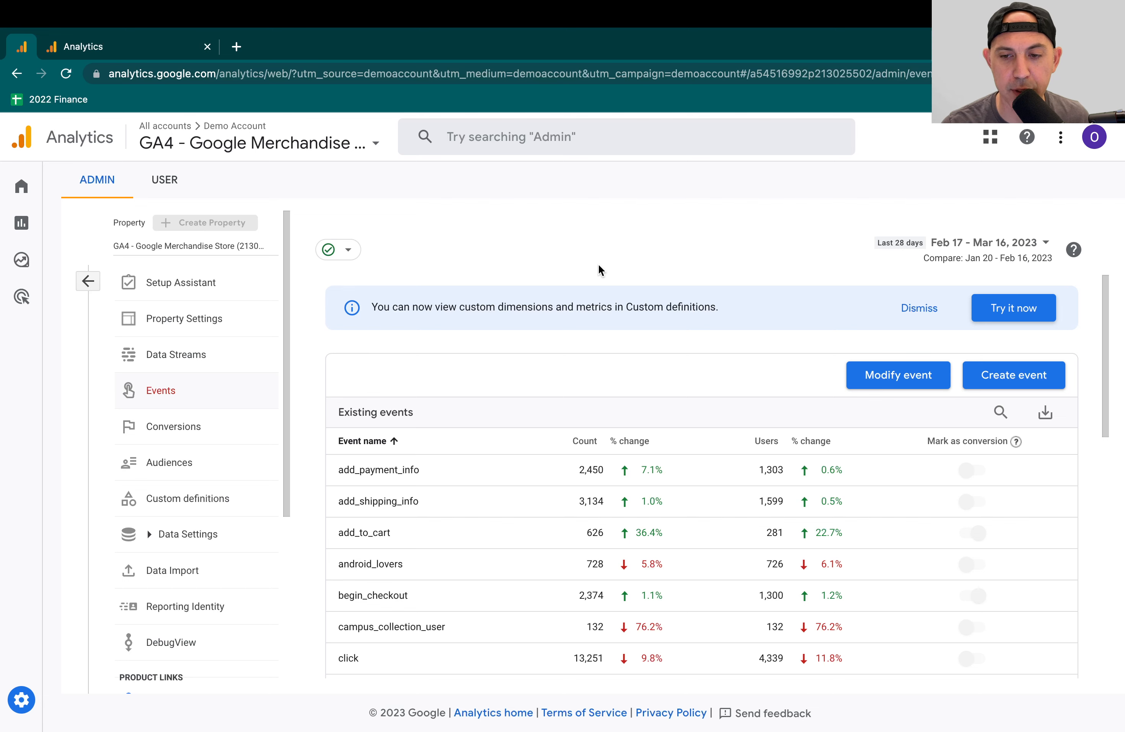
scroll(589, 537, down, 3)
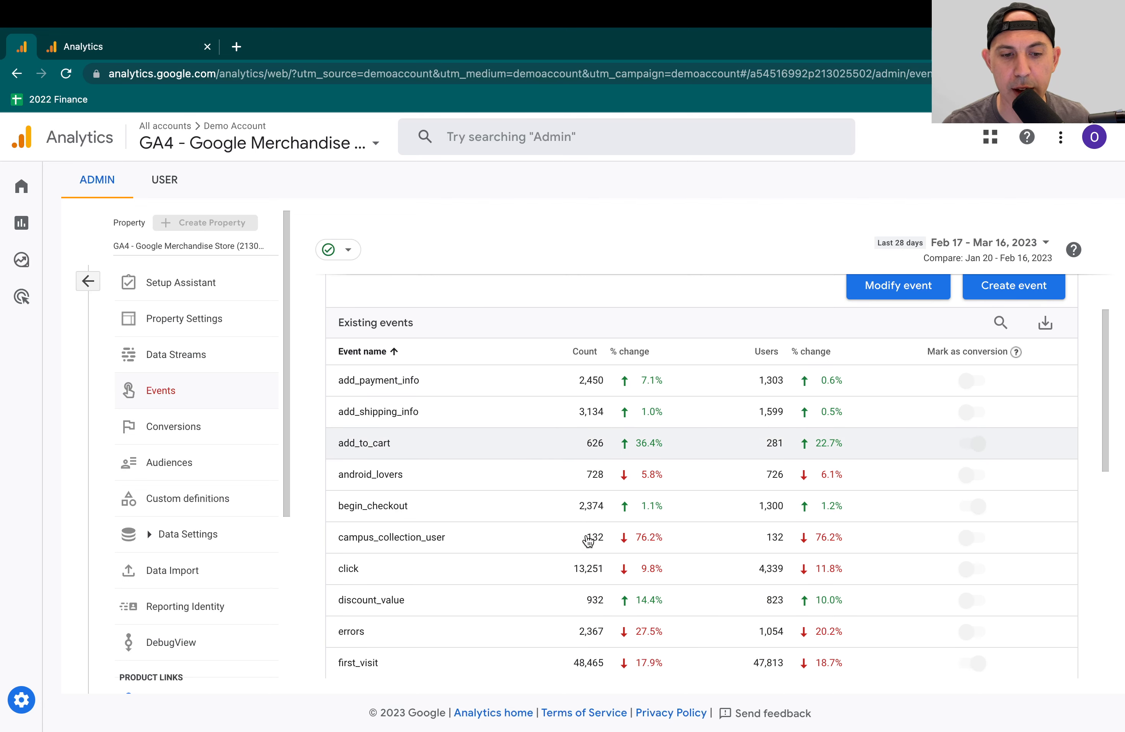
scroll(590, 541, down, 5)
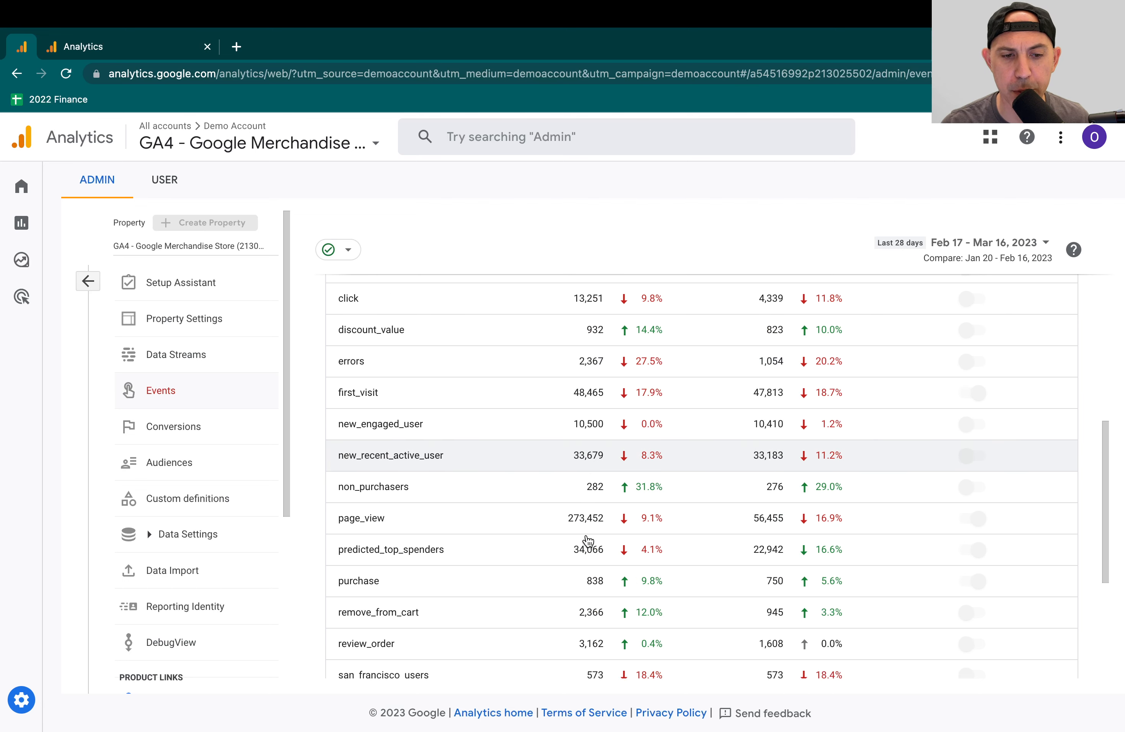
scroll(588, 541, down, 2)
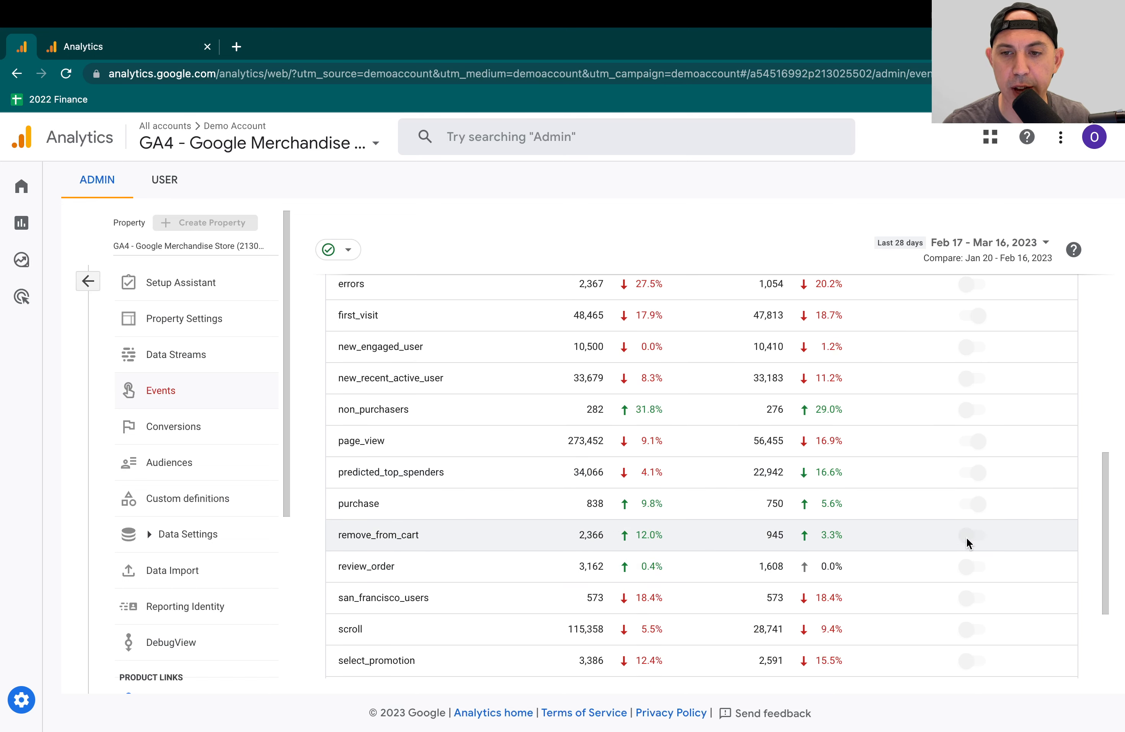
scroll(966, 537, up, 9)
drag(934, 441, 993, 441)
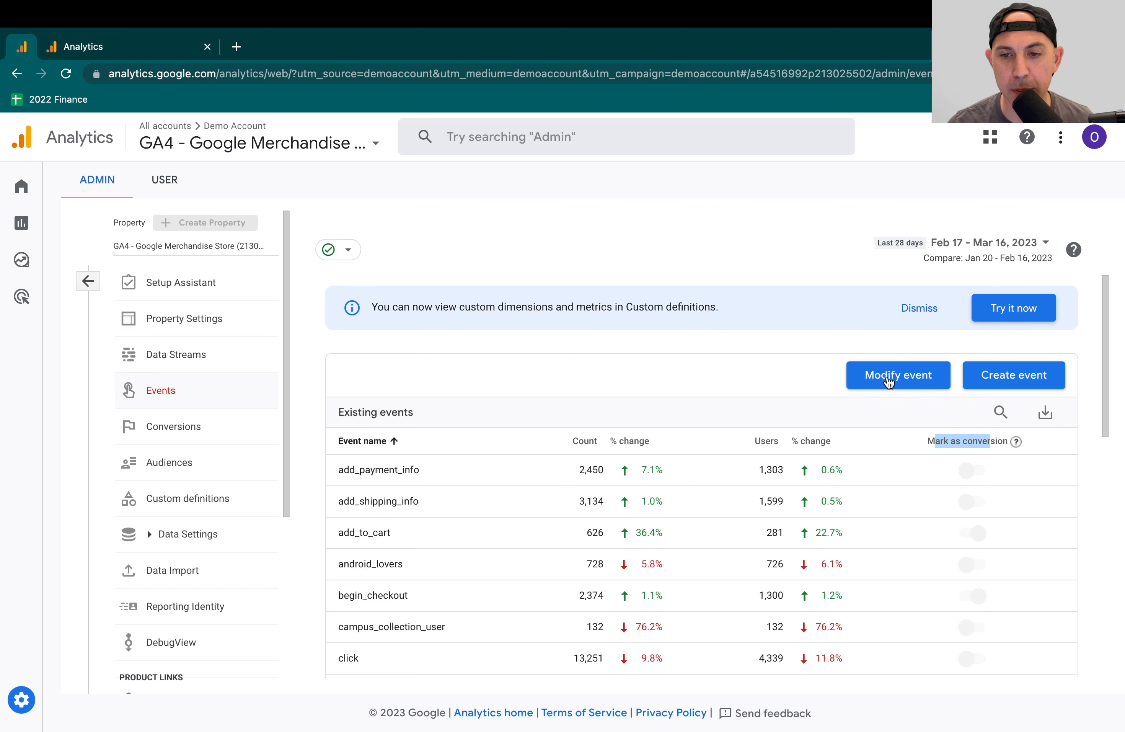
click(769, 242)
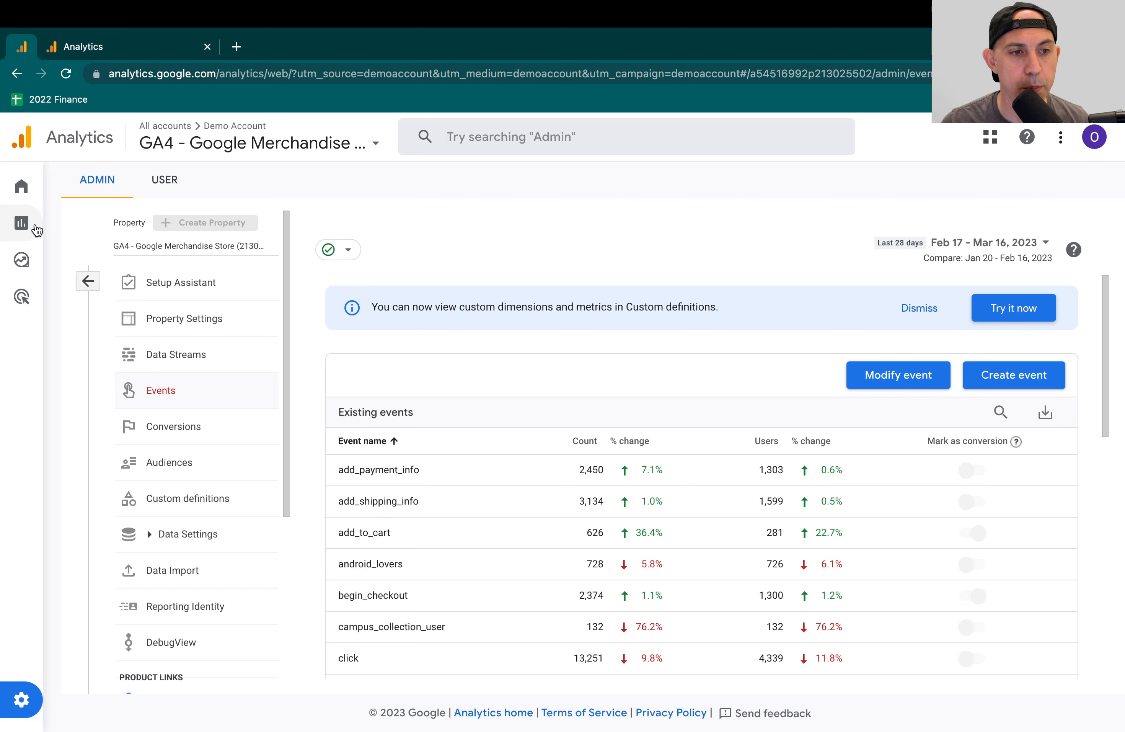
- Examine the Traffic acquisition report by session default channel group and expand the Engagement report group
click(21, 221)
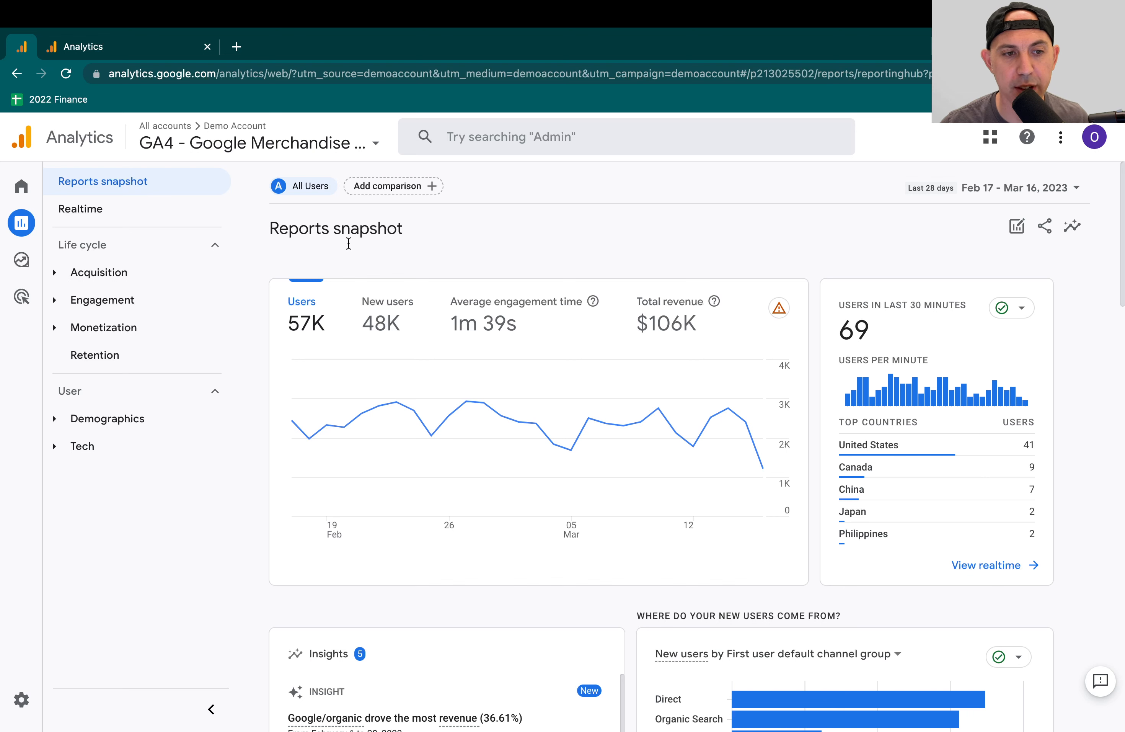
click(128, 273)
click(146, 359)
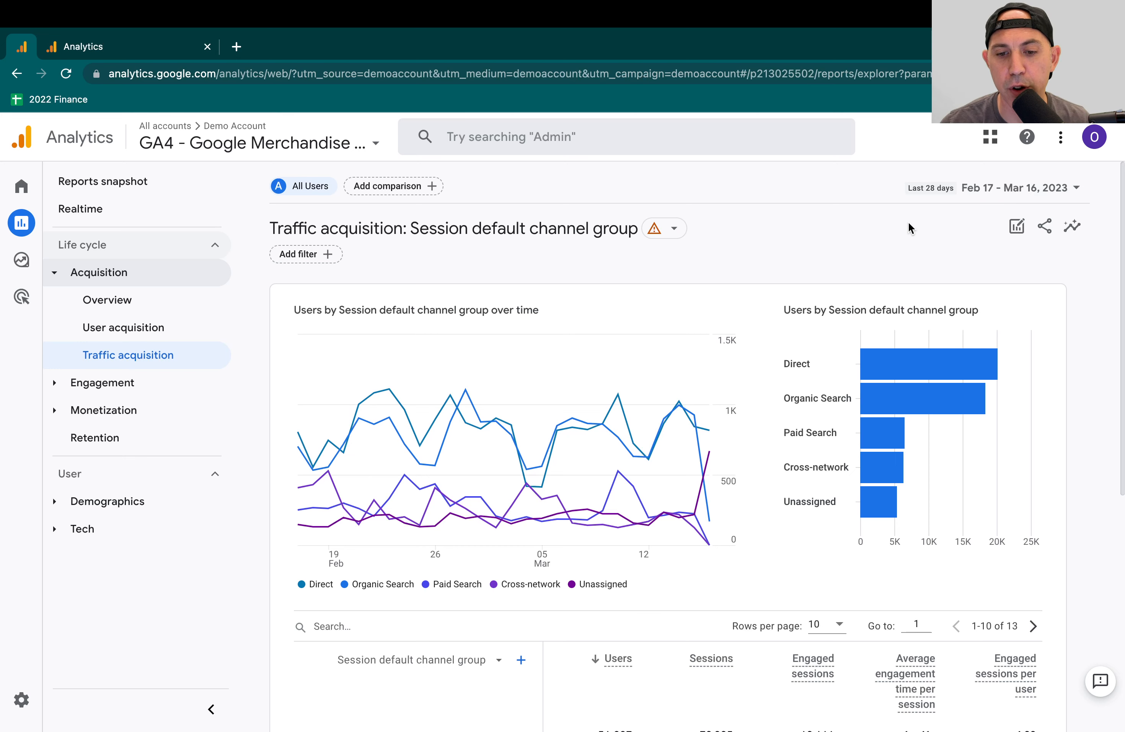
scroll(888, 539, down, 1)
scroll(889, 540, down, 8)
scroll(889, 540, up, 8)
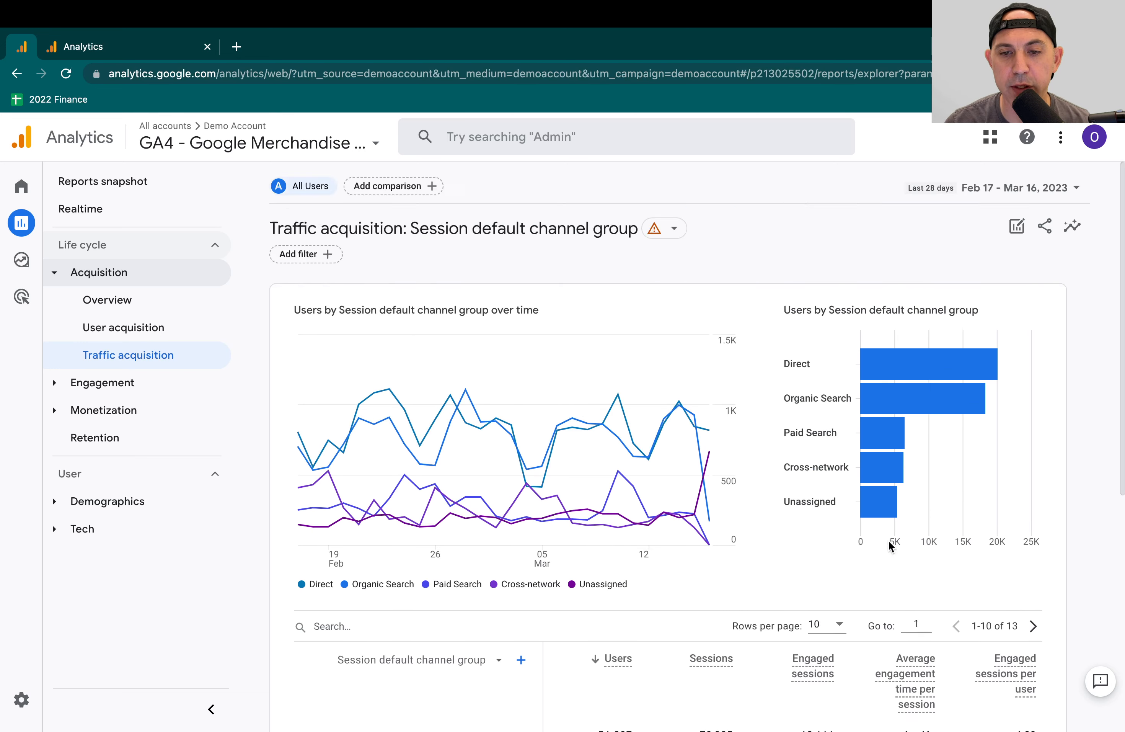
mouse_move(872, 351)
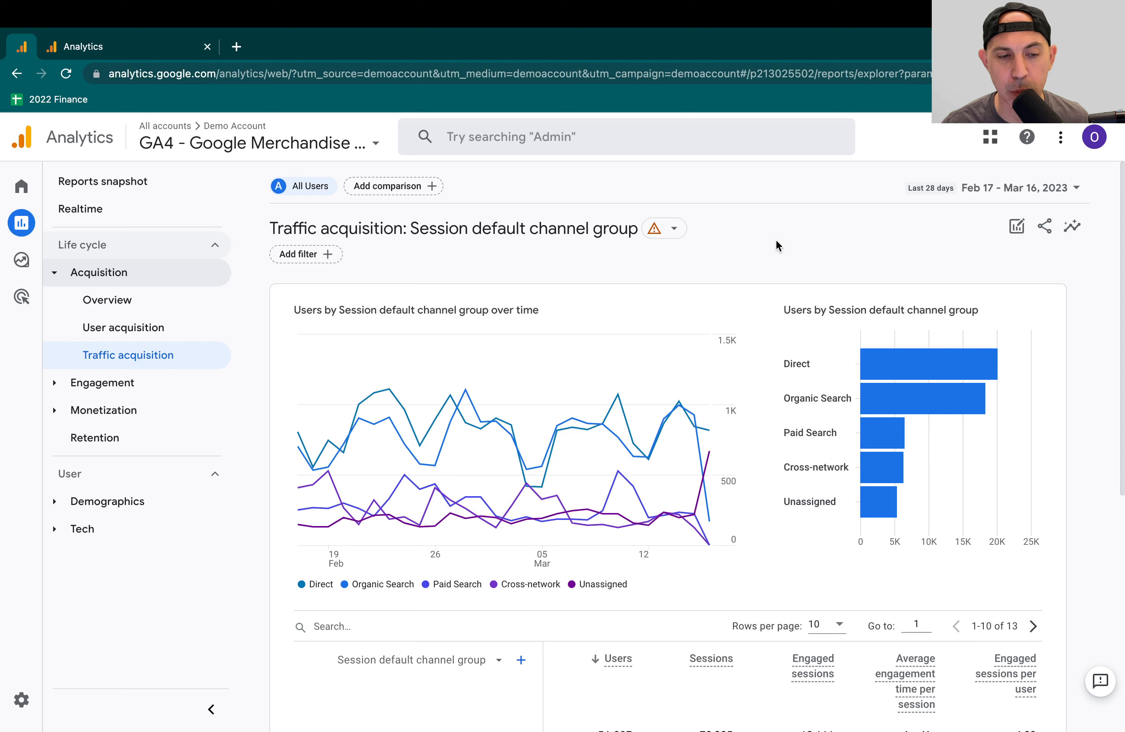
mouse_move(47, 285)
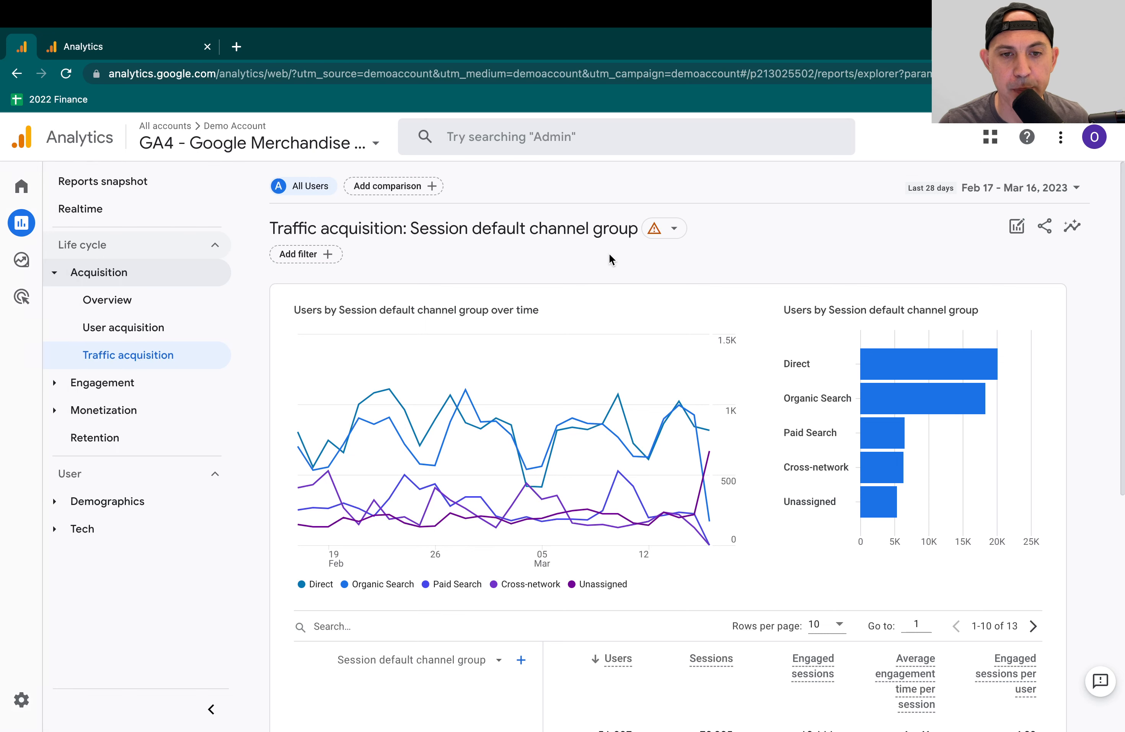
click(132, 383)
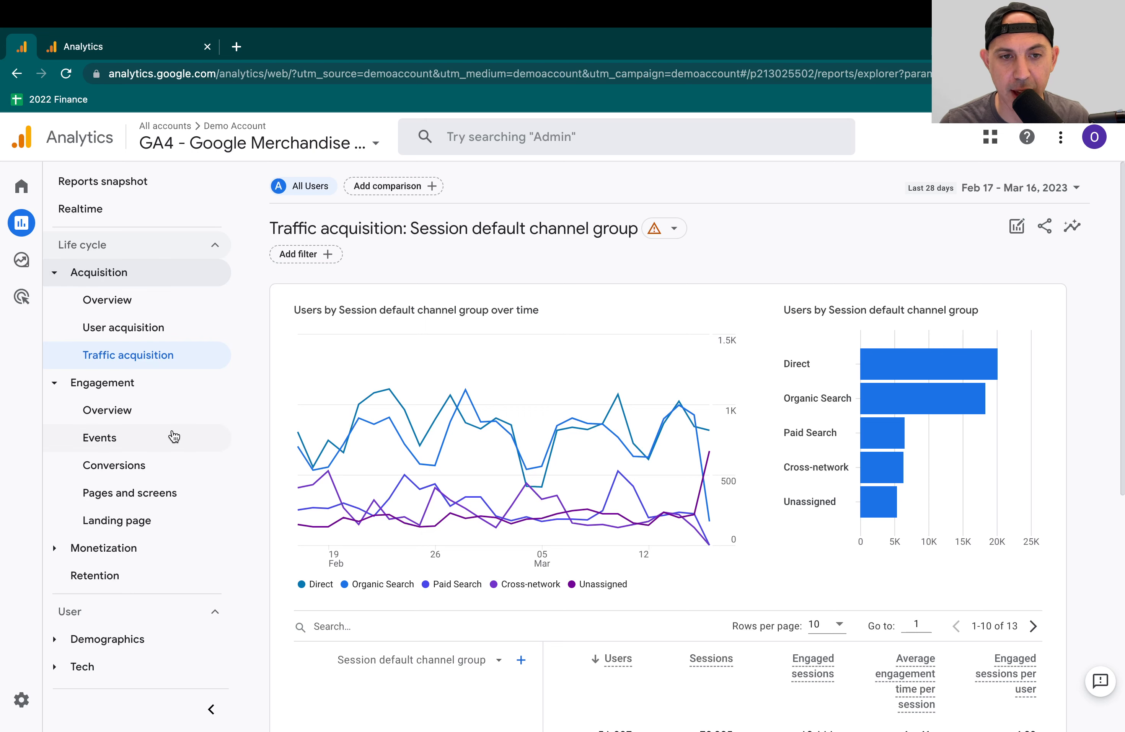
- Apply a comparison where page_title includes Store search results and Google | Shop by Brand | Google Merchandise Store
click(421, 188)
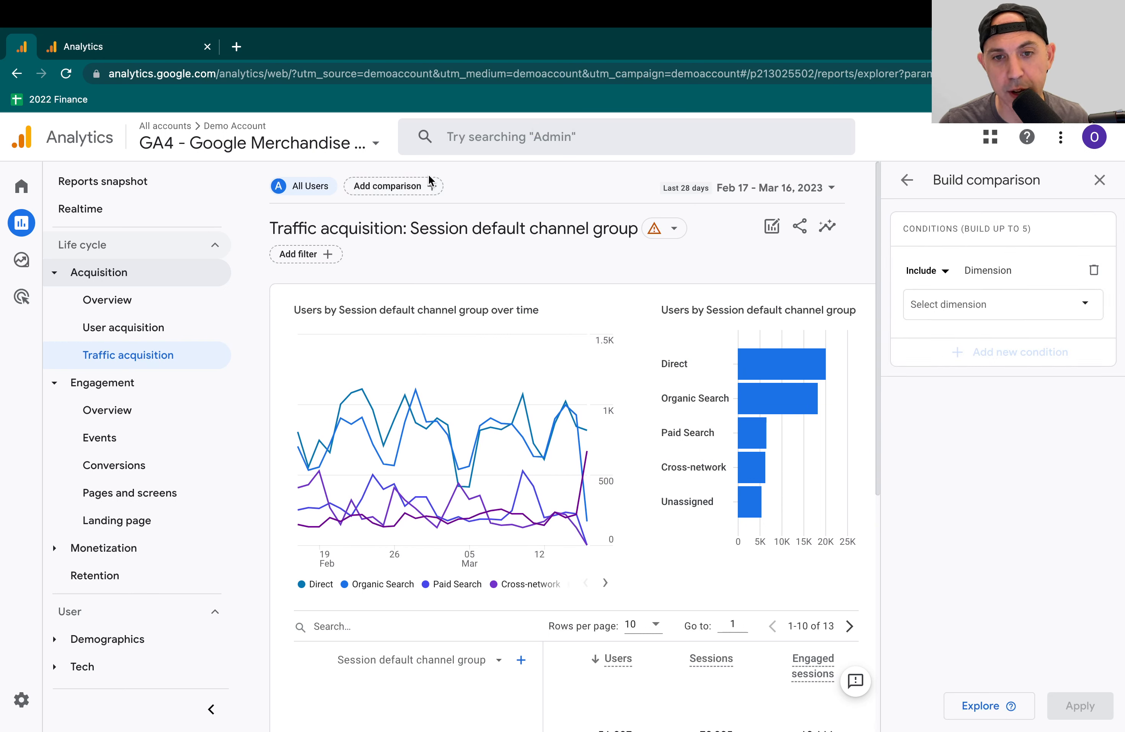
click(1010, 309)
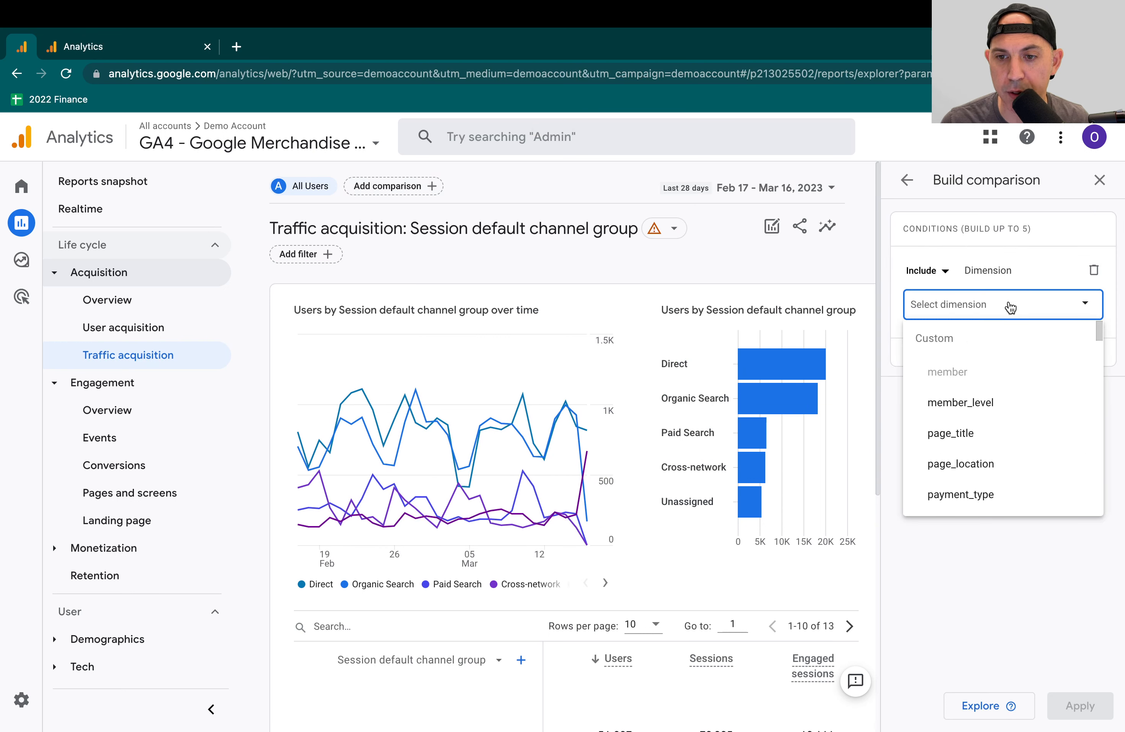
click(970, 439)
click(984, 366)
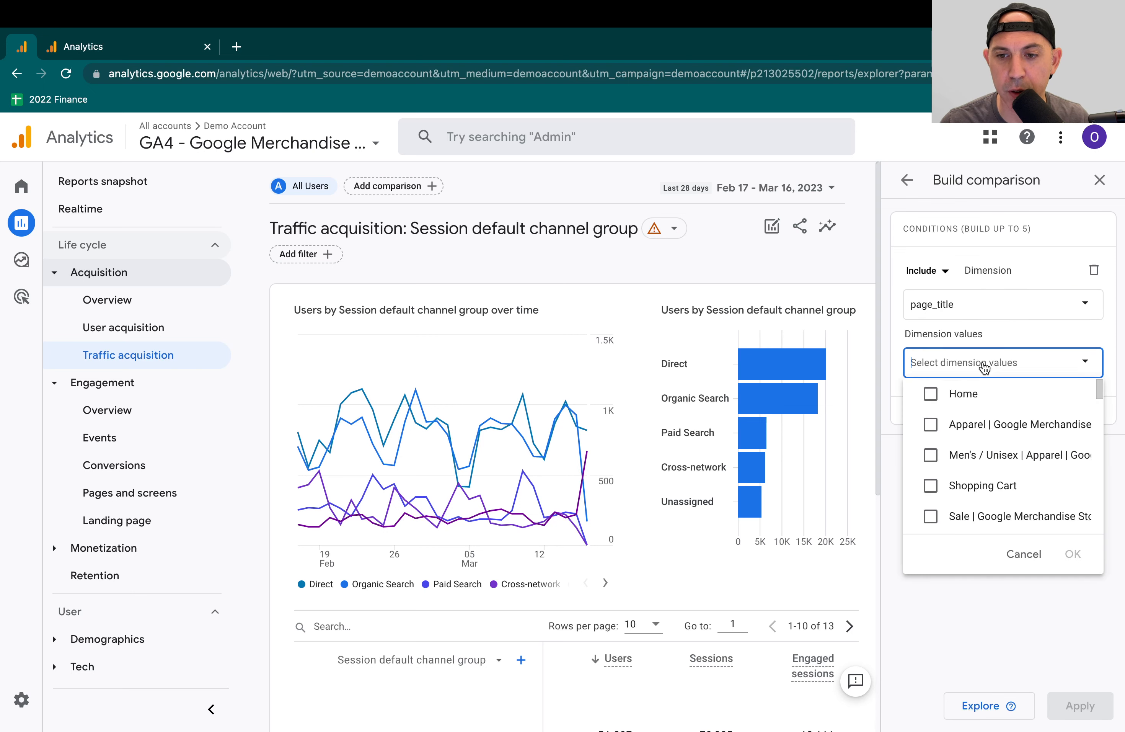
scroll(1004, 428, down, 5)
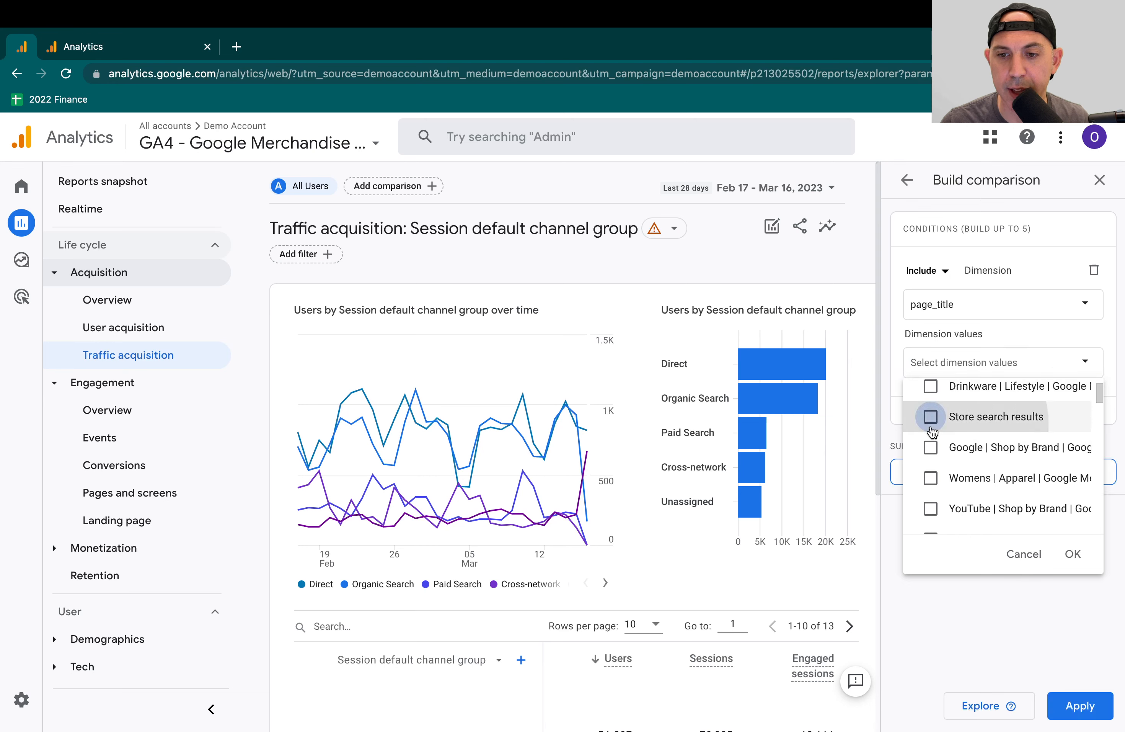
click(930, 417)
click(930, 447)
click(1072, 553)
click(1079, 708)
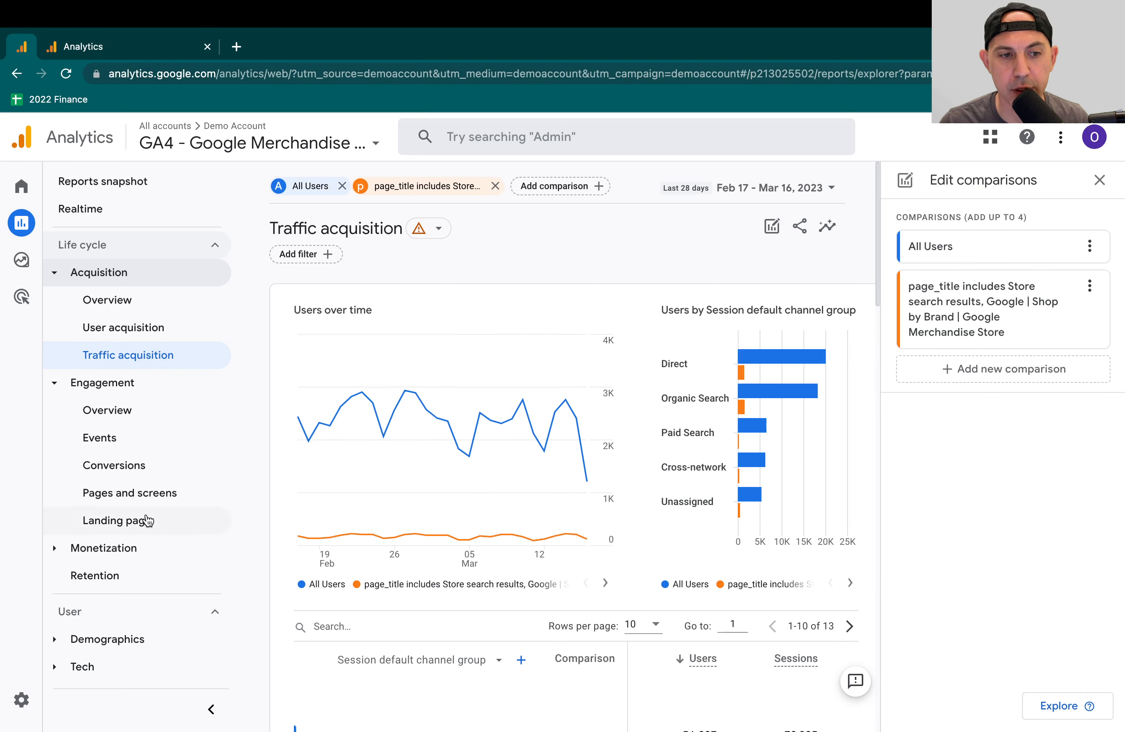
- Compare the page_title segment with All Users in the traffic acquisition charts and table, and remove that comparison
scroll(656, 502, down, 3)
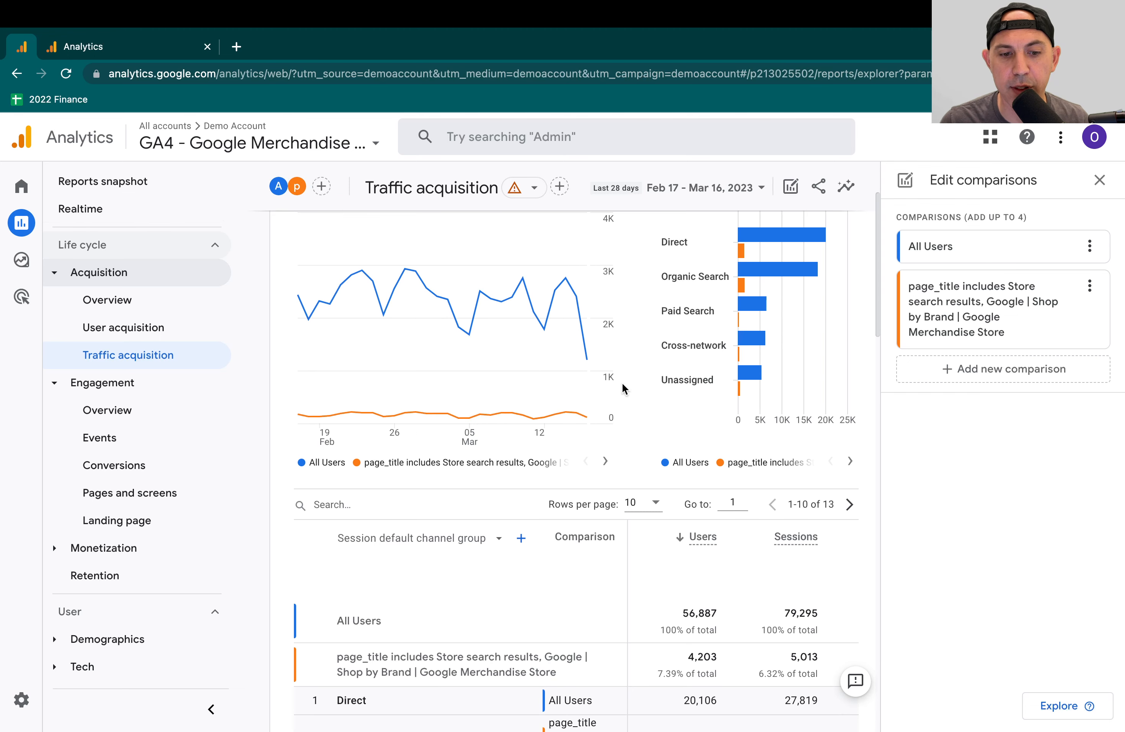
scroll(589, 694, down, 2)
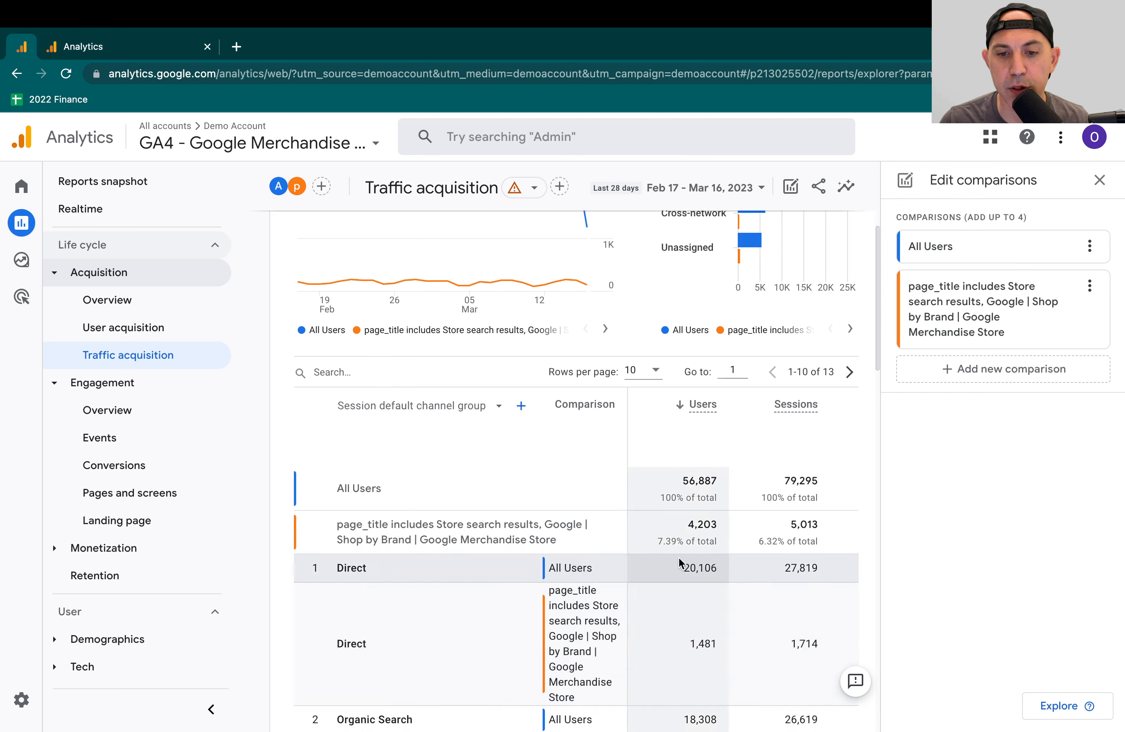
scroll(749, 589, up, 5)
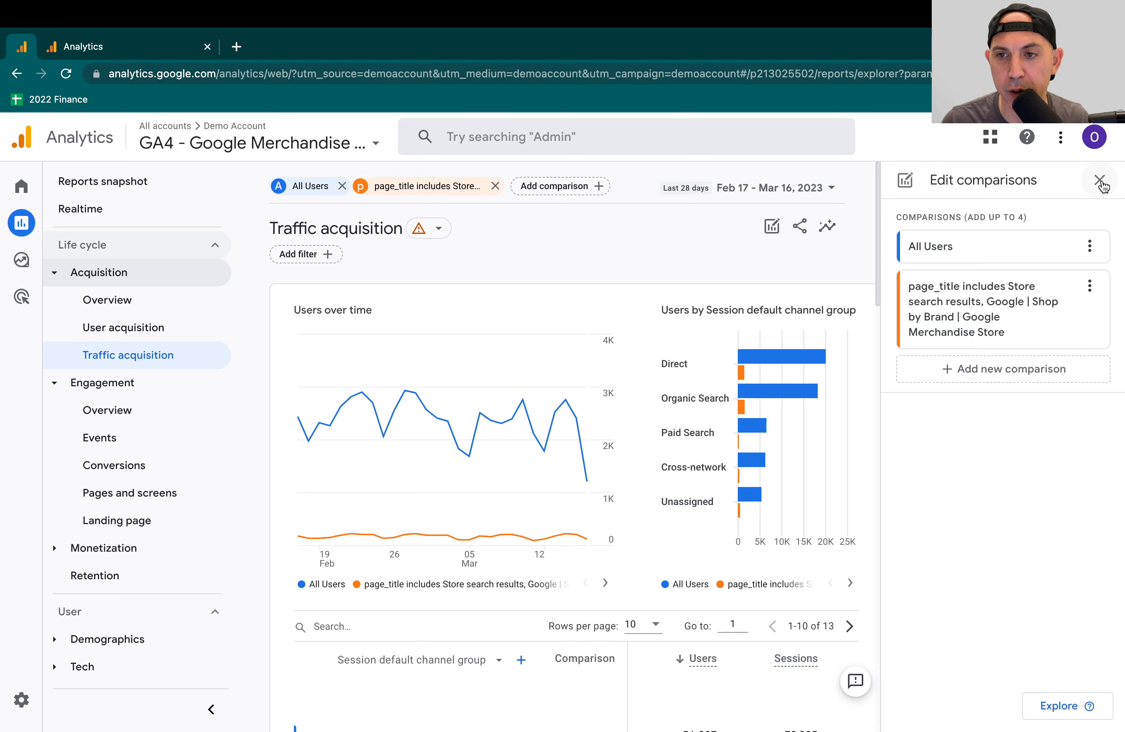
click(1099, 180)
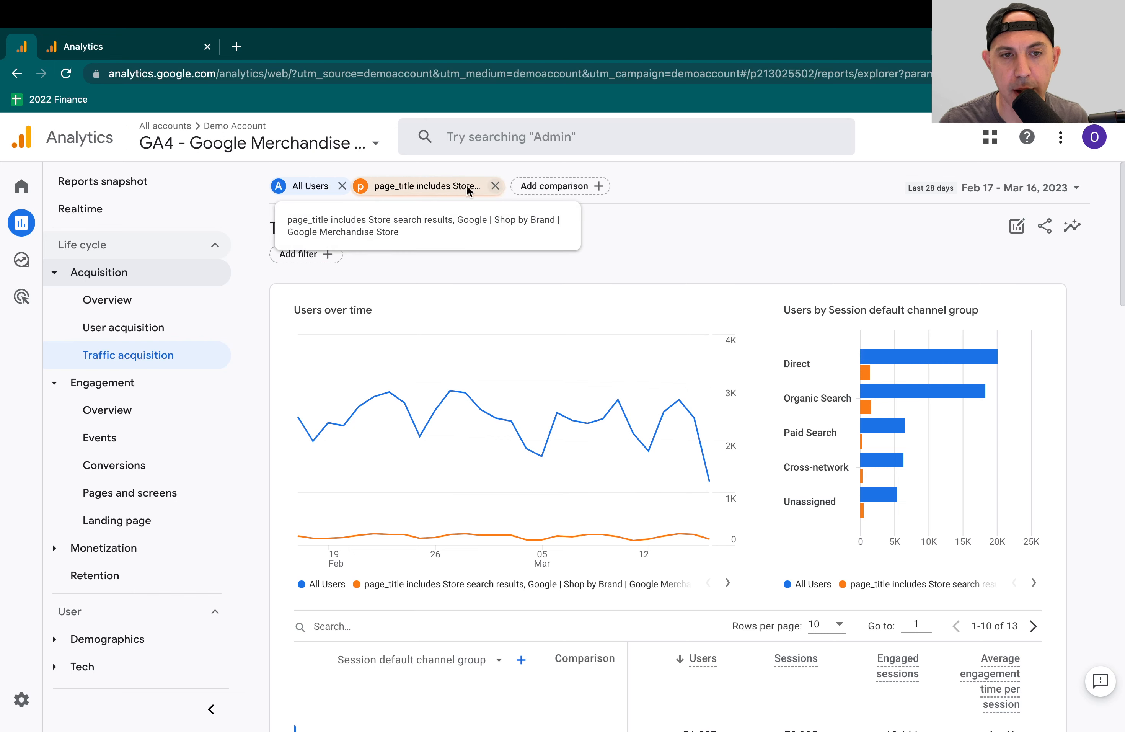
click(495, 186)
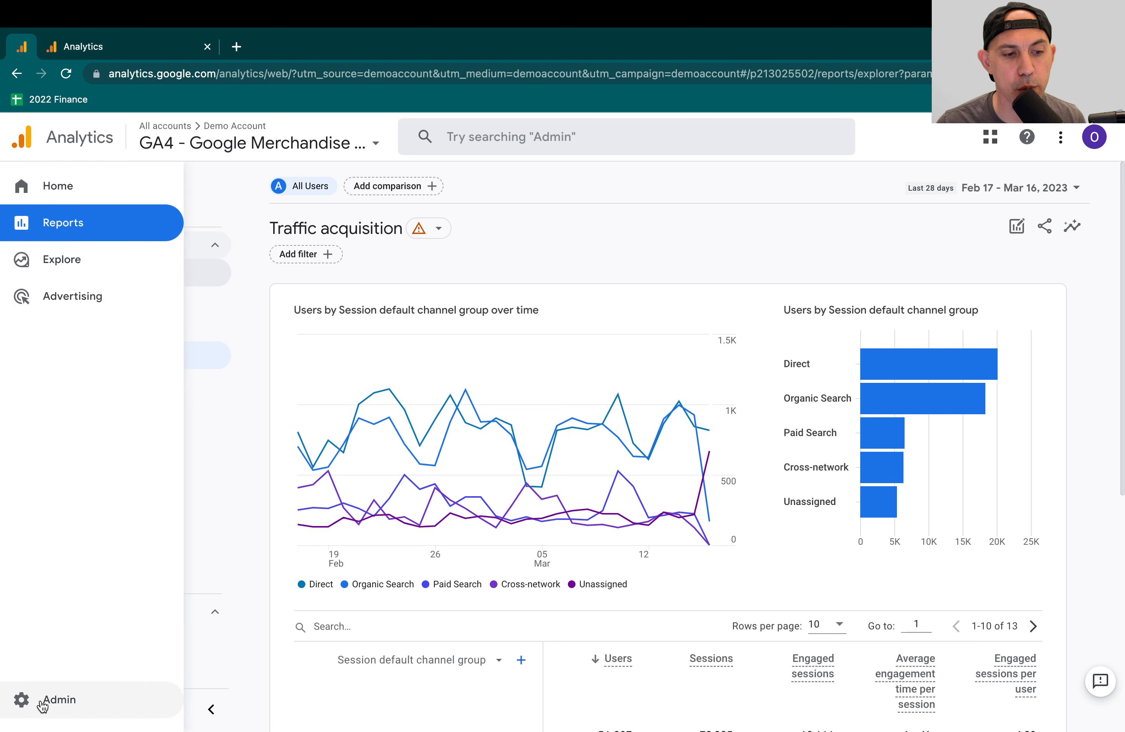
- Review the property's Data Collection settings, including Google signals and granular location and device data collection
click(41, 703)
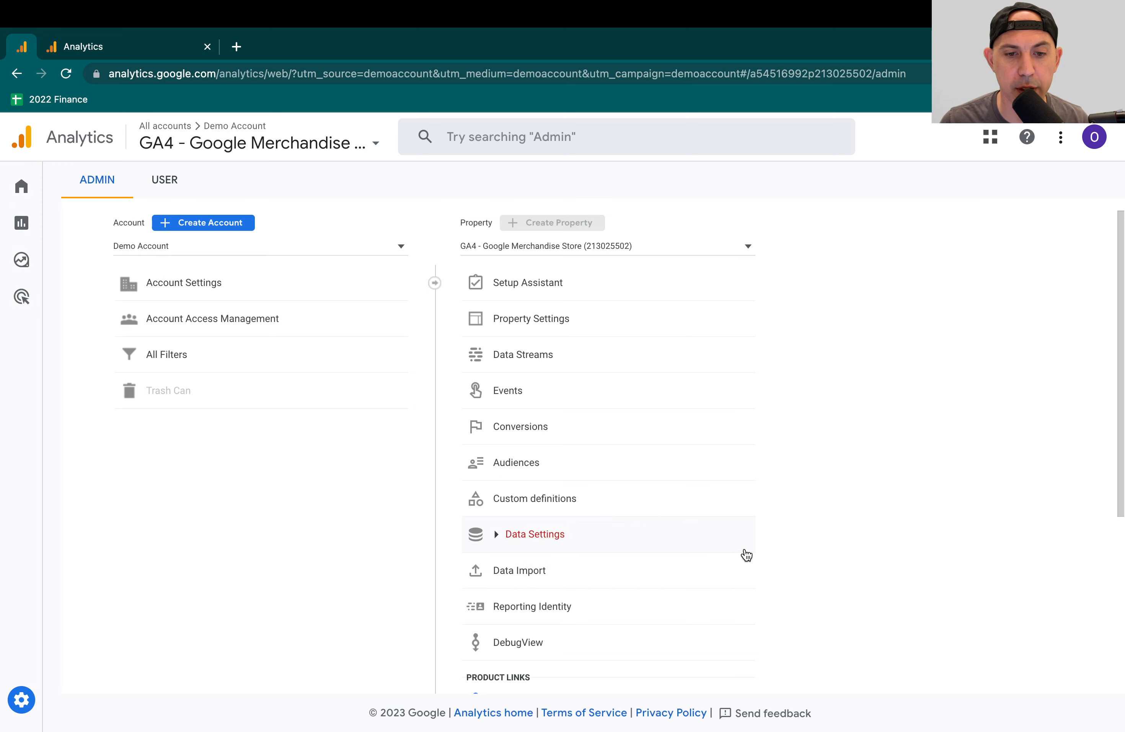
scroll(748, 556, down, 1)
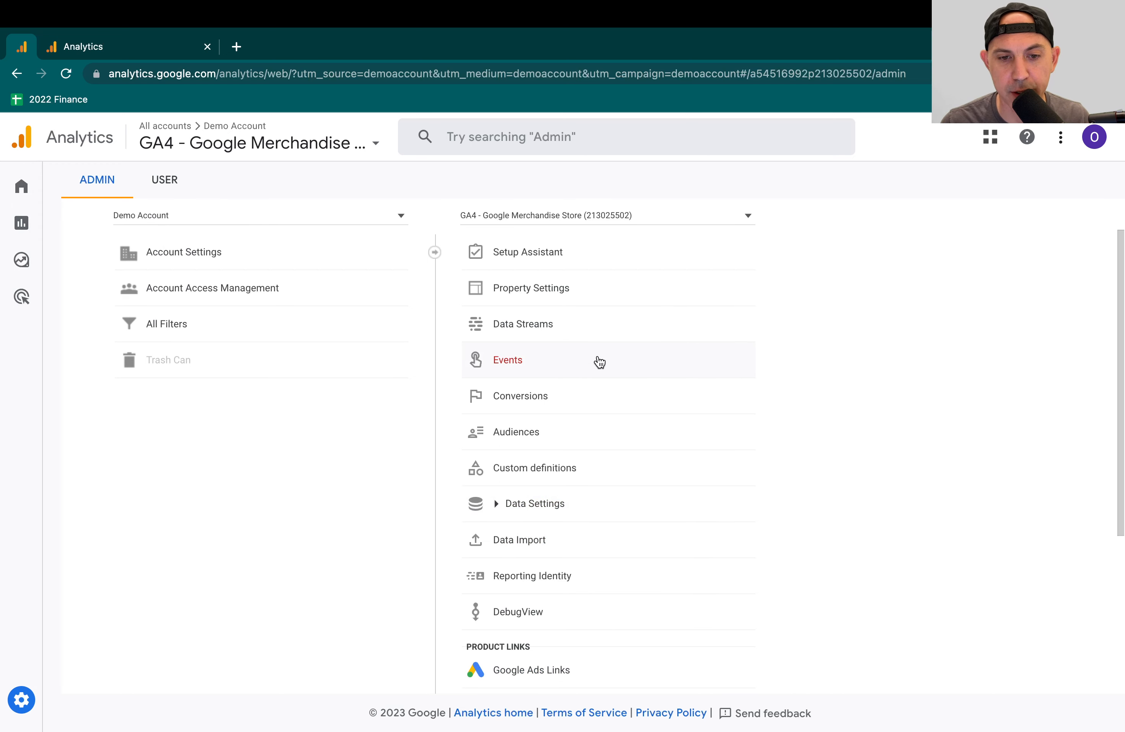
click(496, 504)
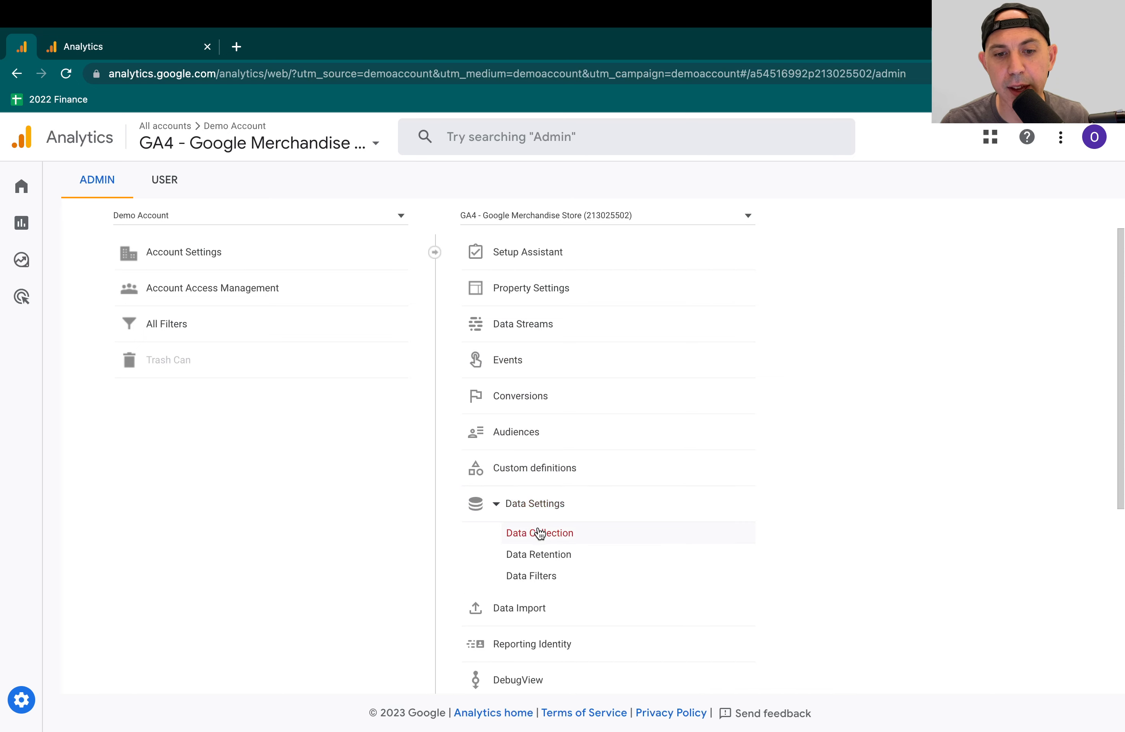
click(560, 535)
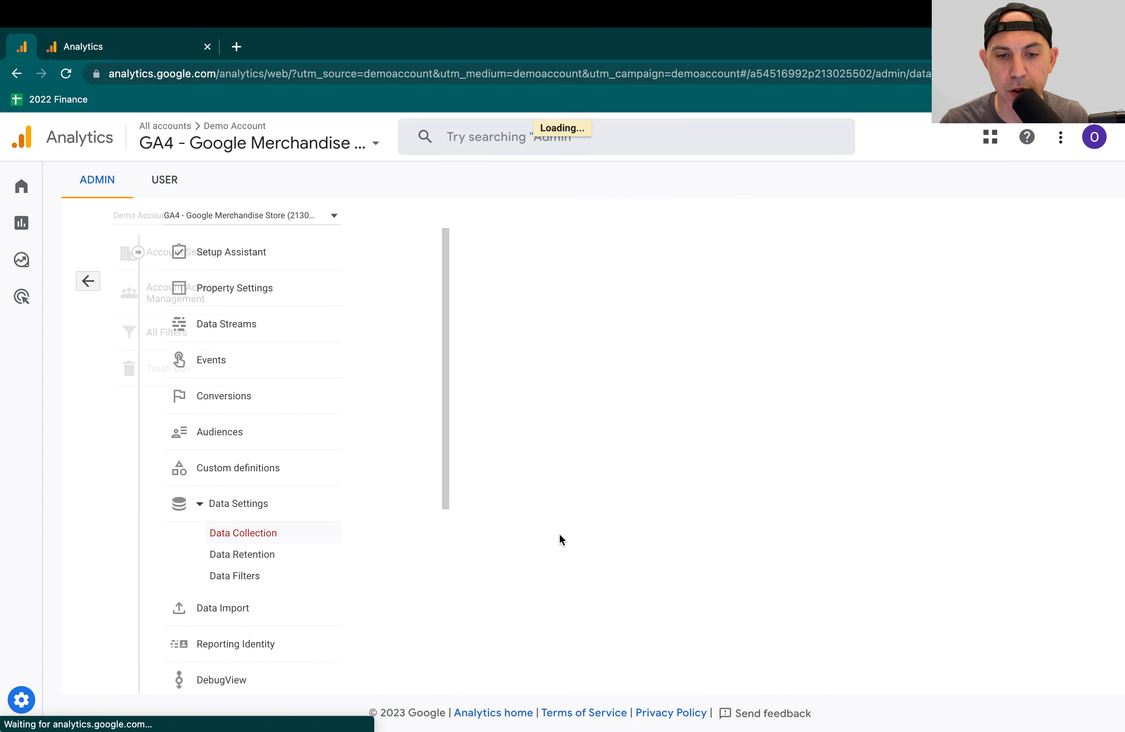
scroll(692, 535, down, 1)
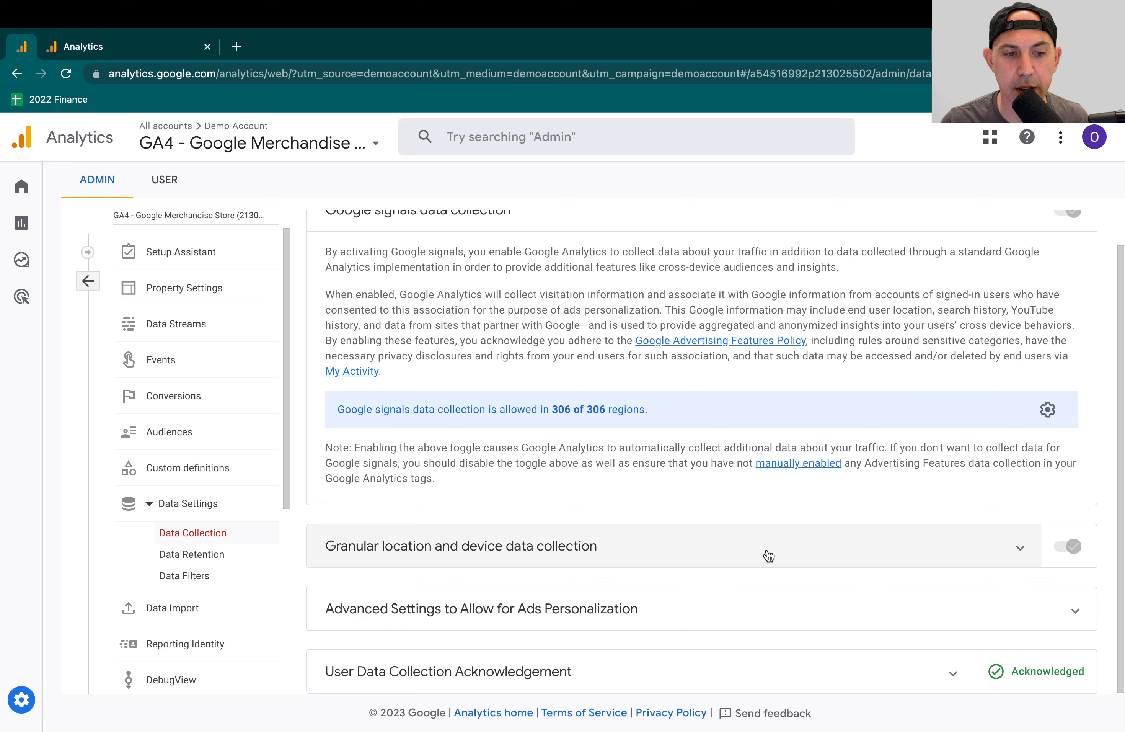
- Check the property's Data Retention and Data Filters settings, ending on the event data retention period
click(217, 557)
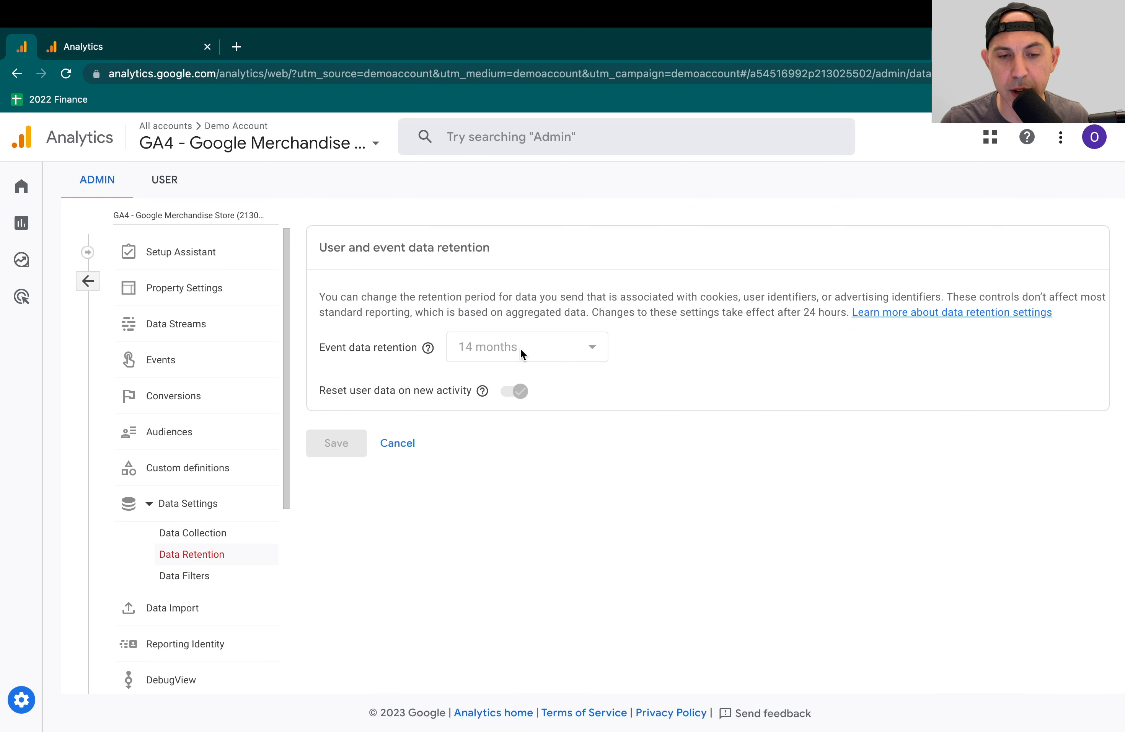
click(197, 575)
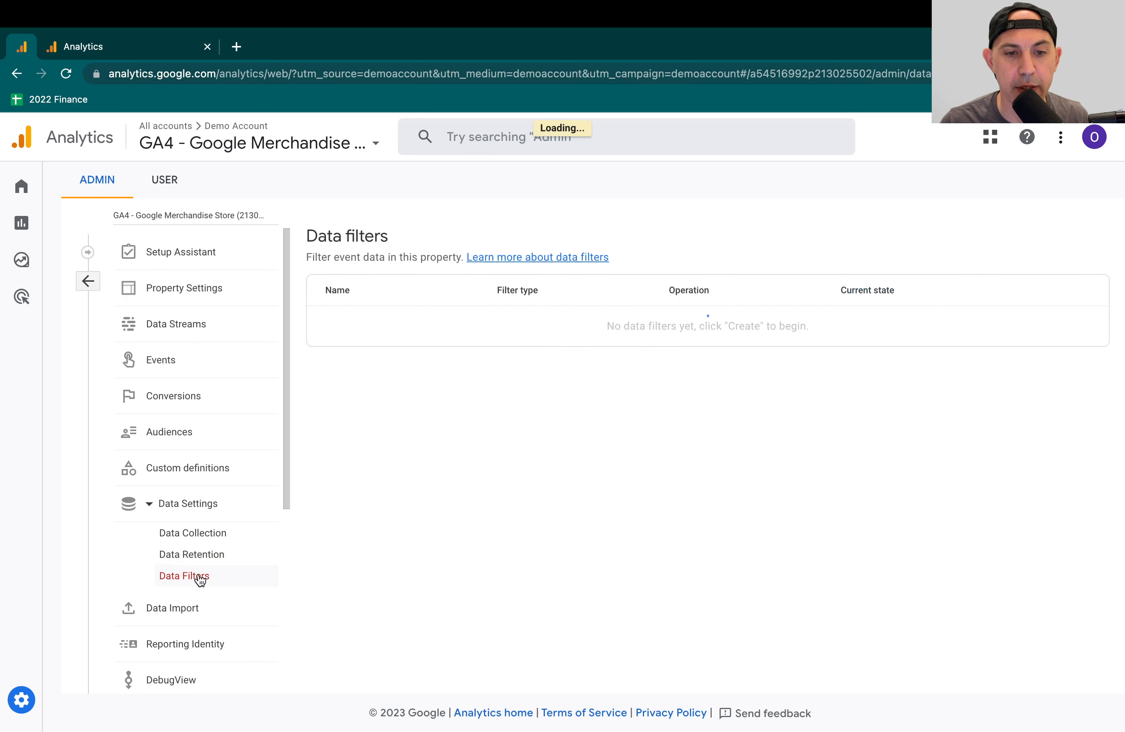
click(204, 563)
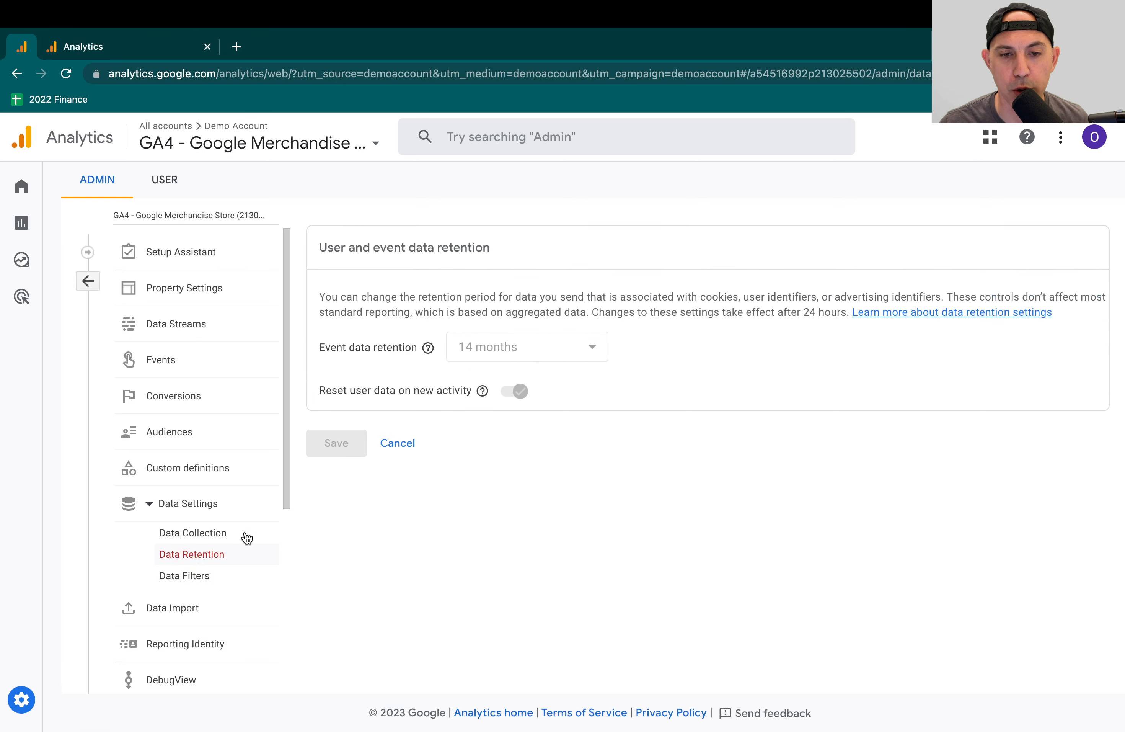
- Revisit the property's Google signals data collection settings and return to the Reports snapshot
click(220, 532)
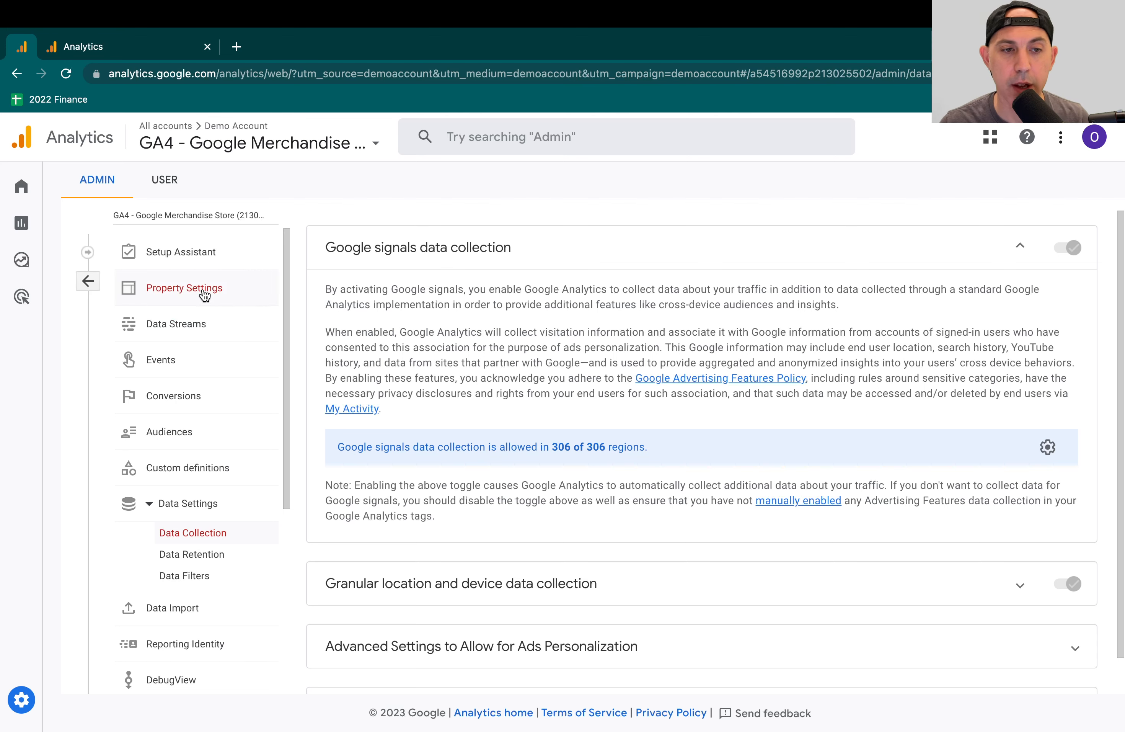
click(86, 281)
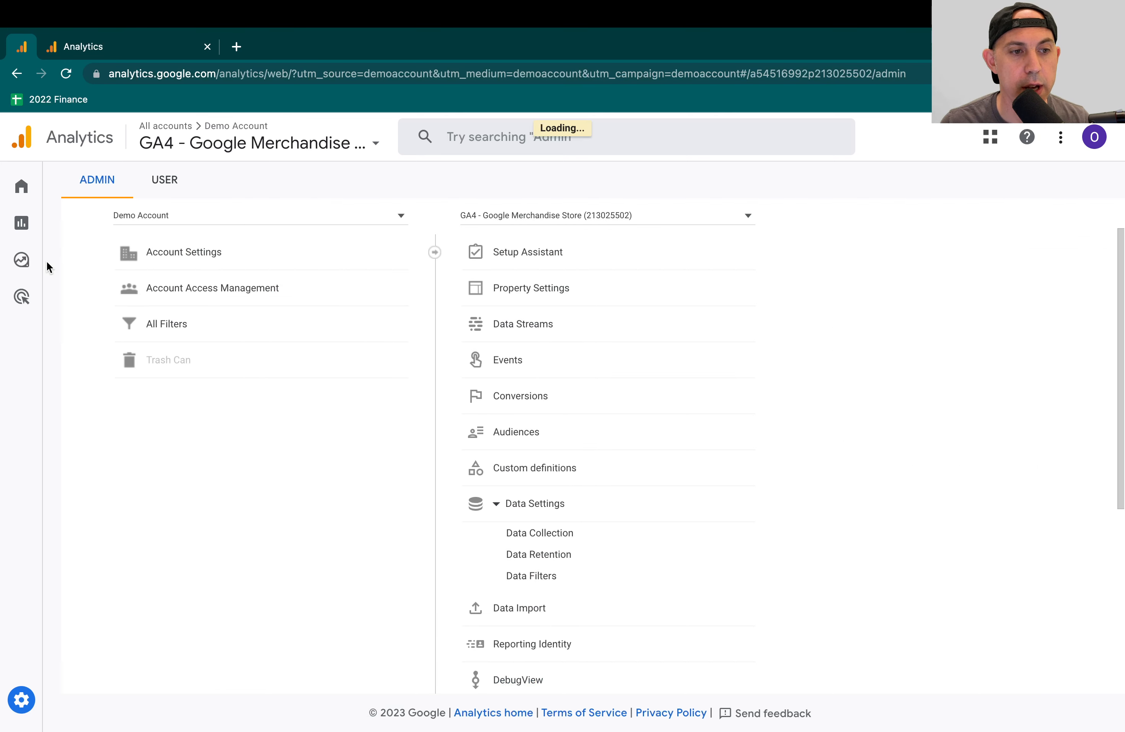
mouse_move(68, 229)
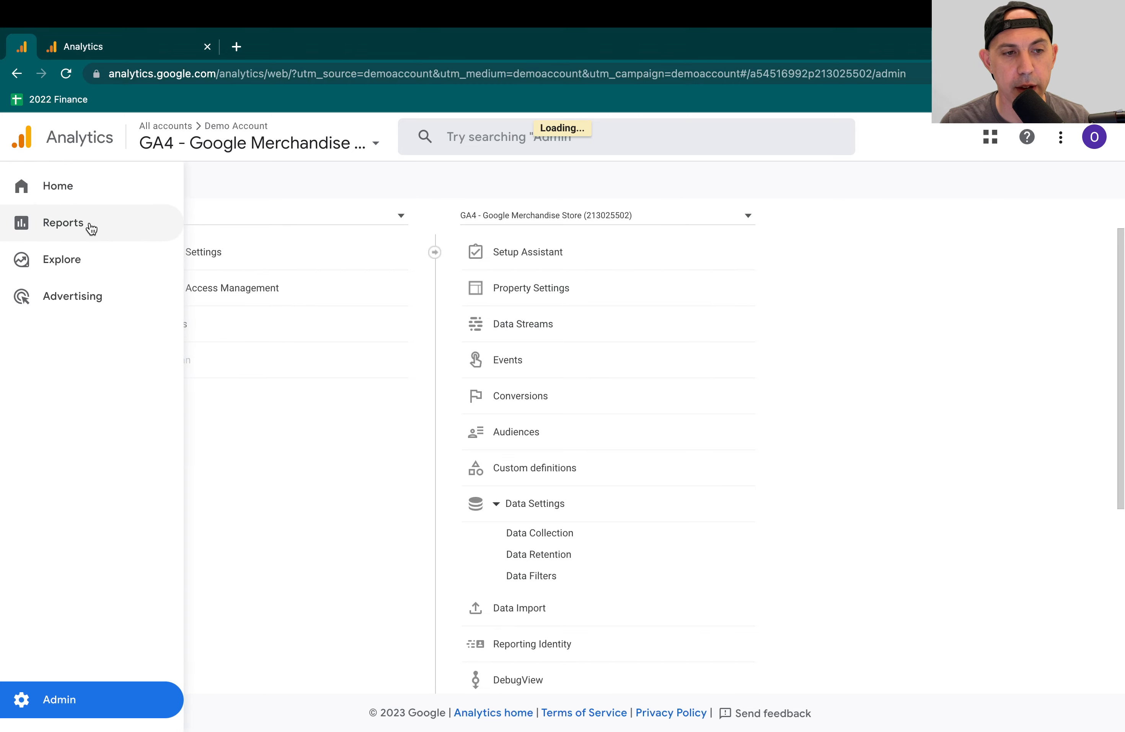
click(120, 231)
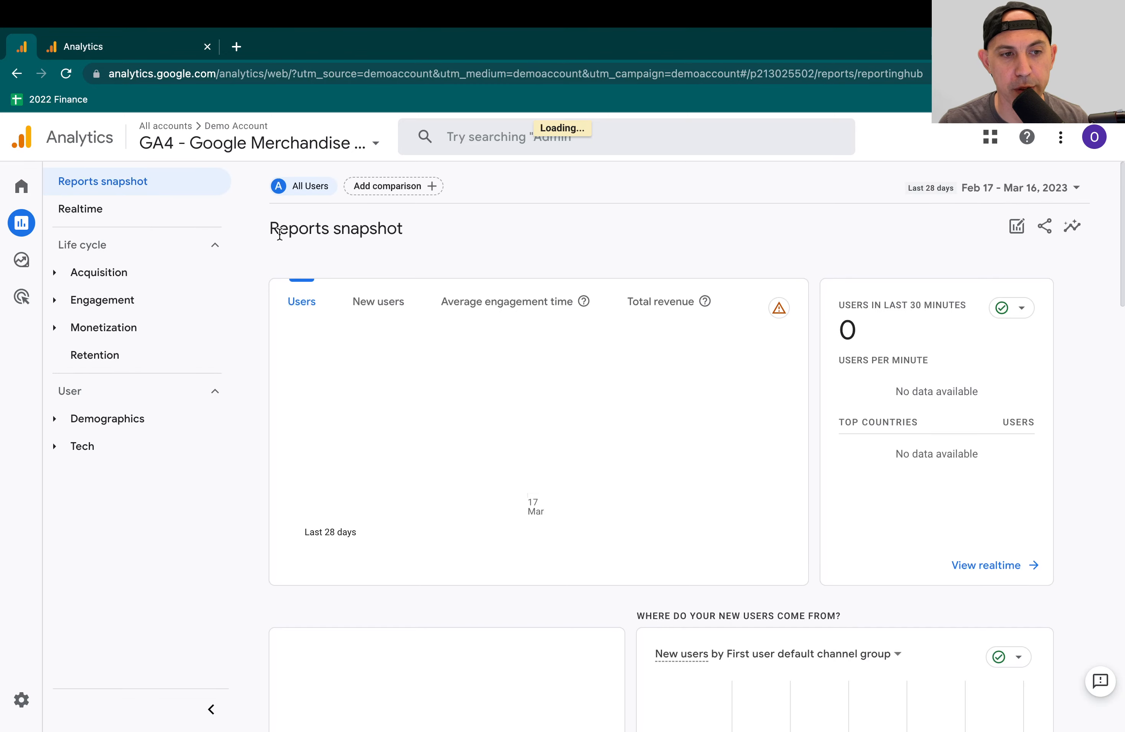
- Expand the Acquisition, Engagement and Monetization report groups and view the Ecommerce purchases report
click(143, 272)
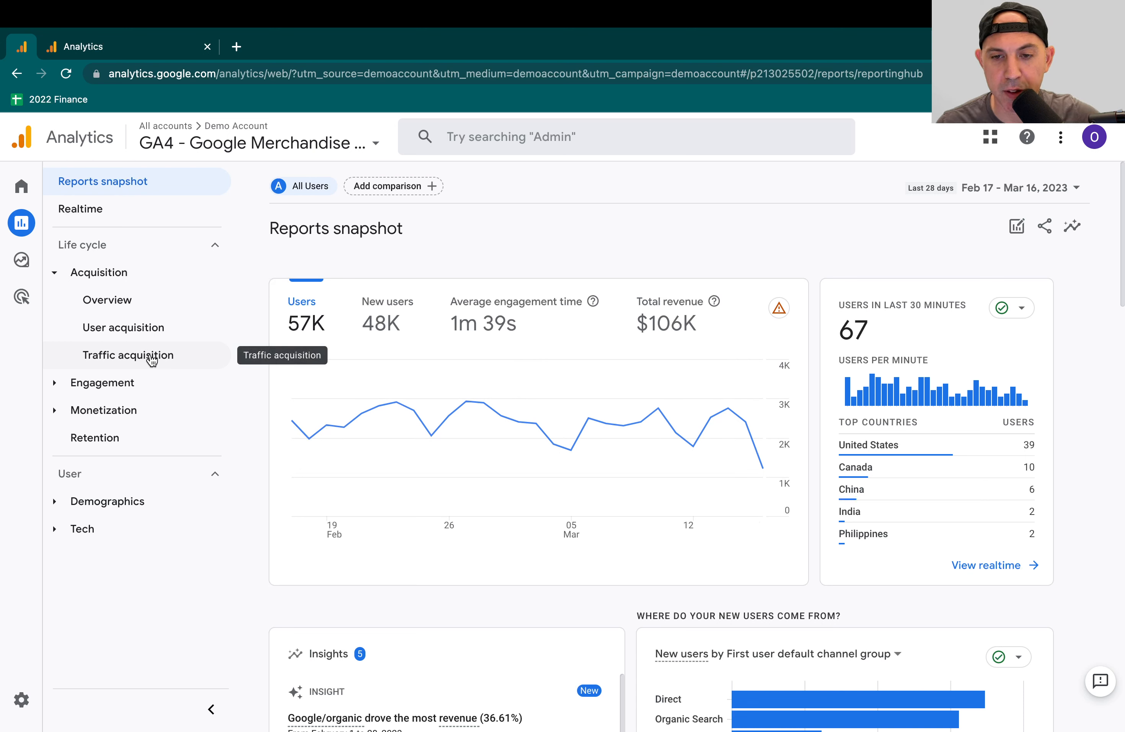
click(134, 388)
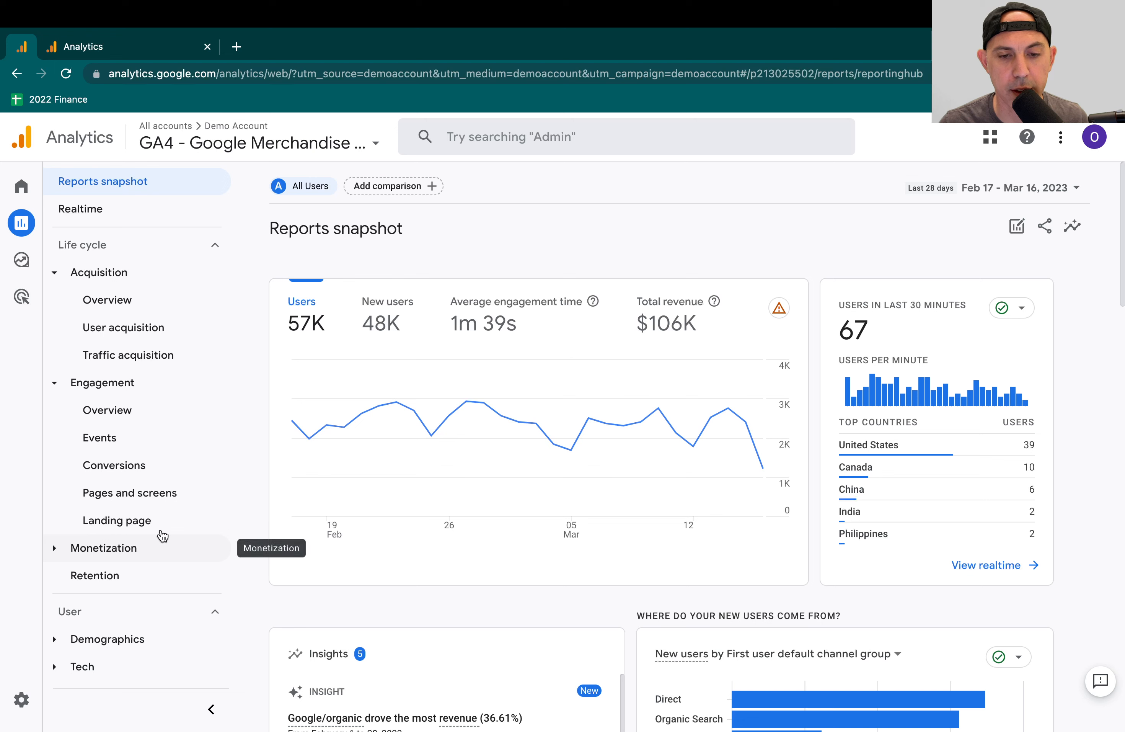
click(152, 544)
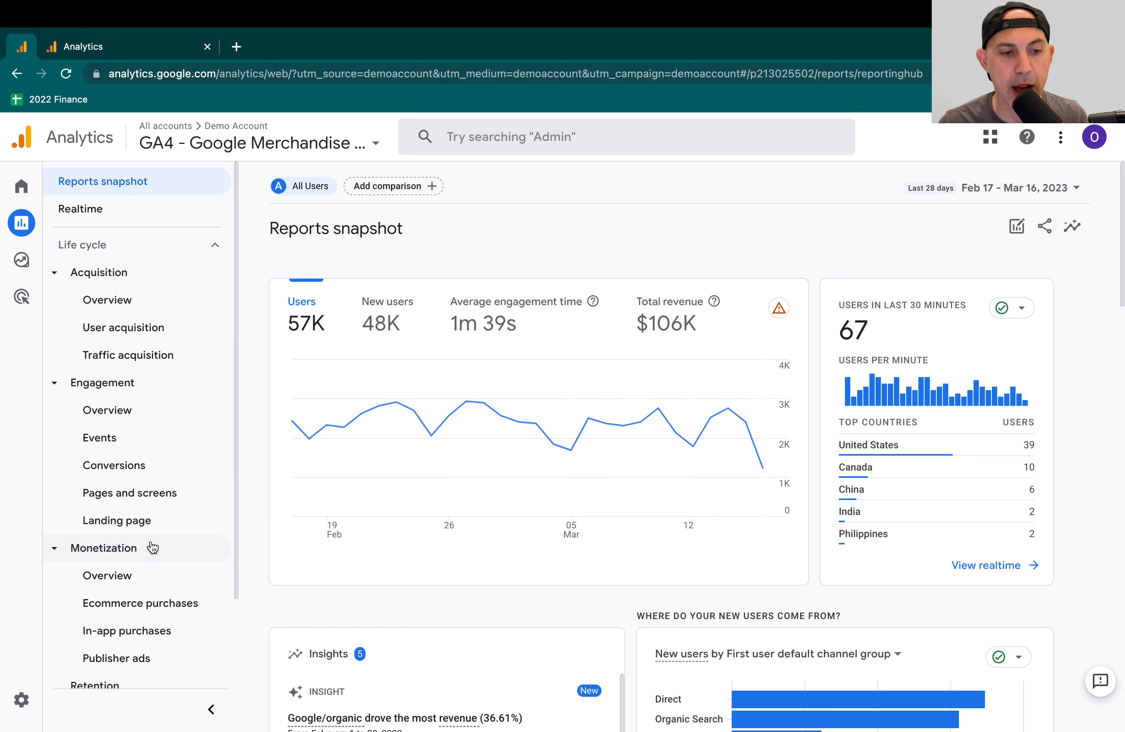
scroll(158, 558, down, 1)
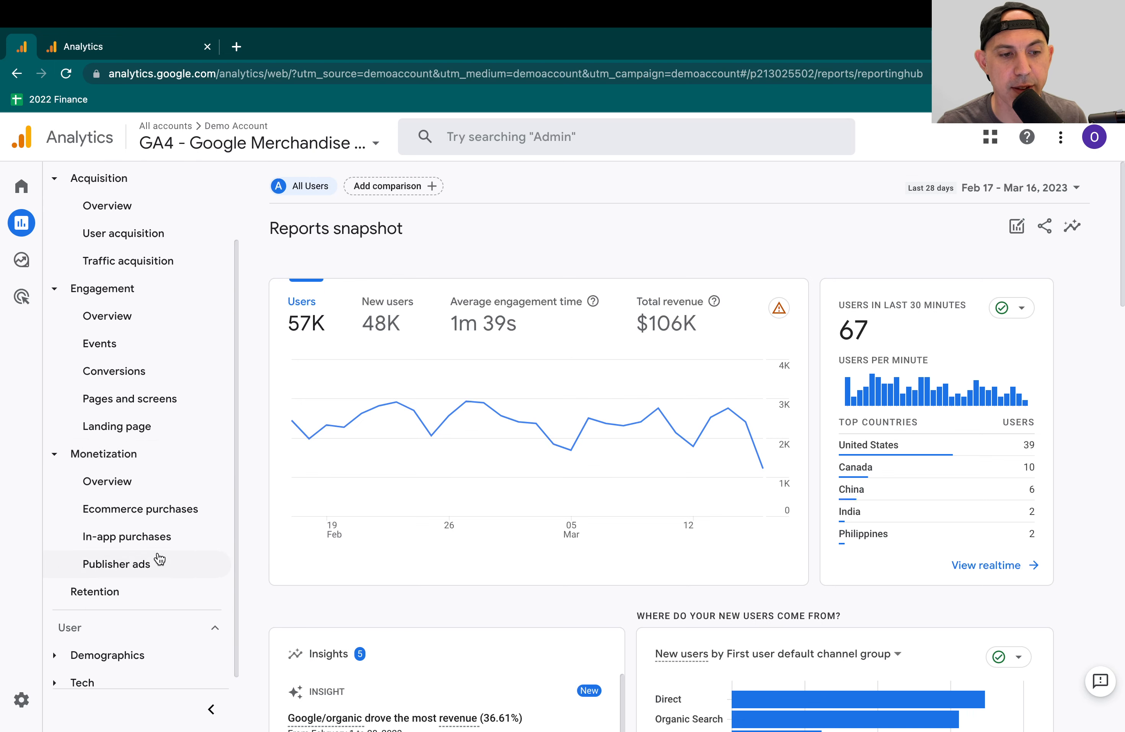
click(185, 512)
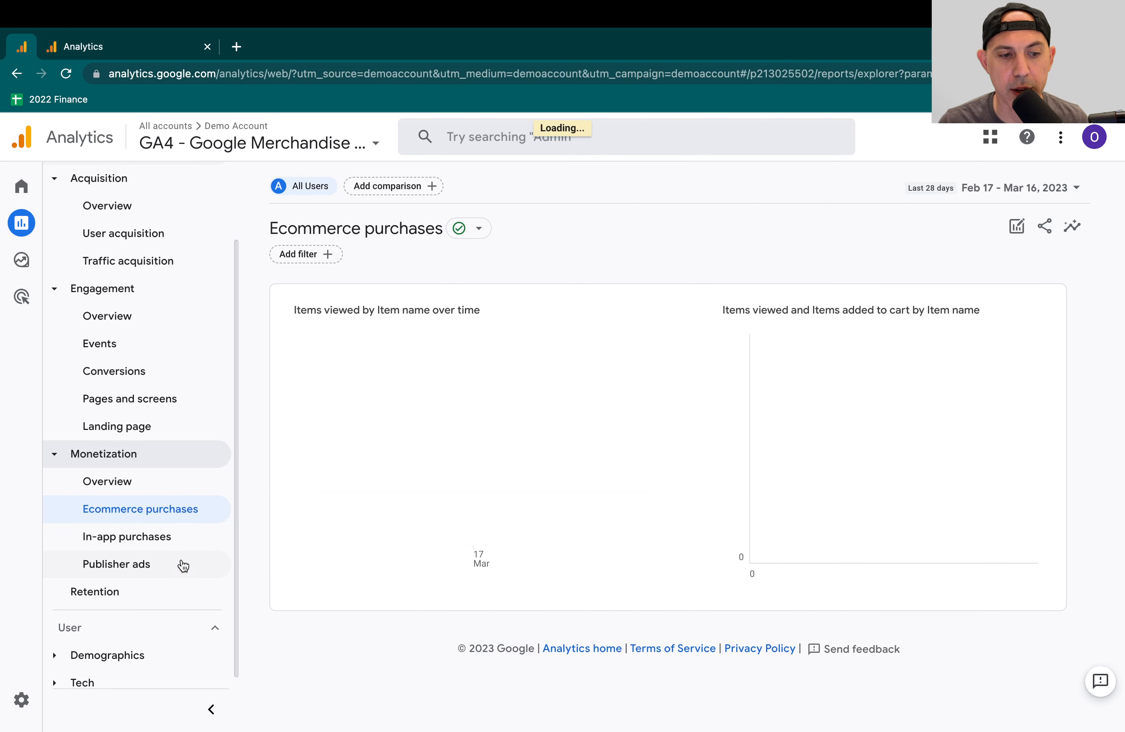
- Expand the Demographics and Tech groups under User to see which reports they contain
click(145, 643)
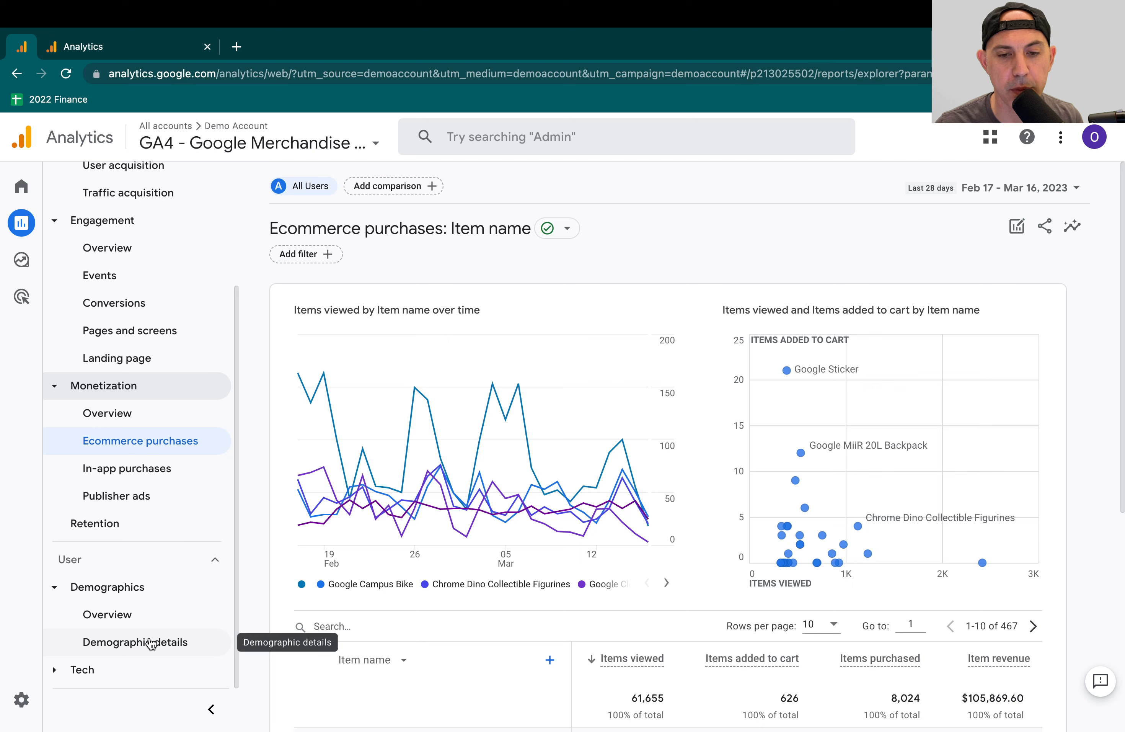
click(152, 665)
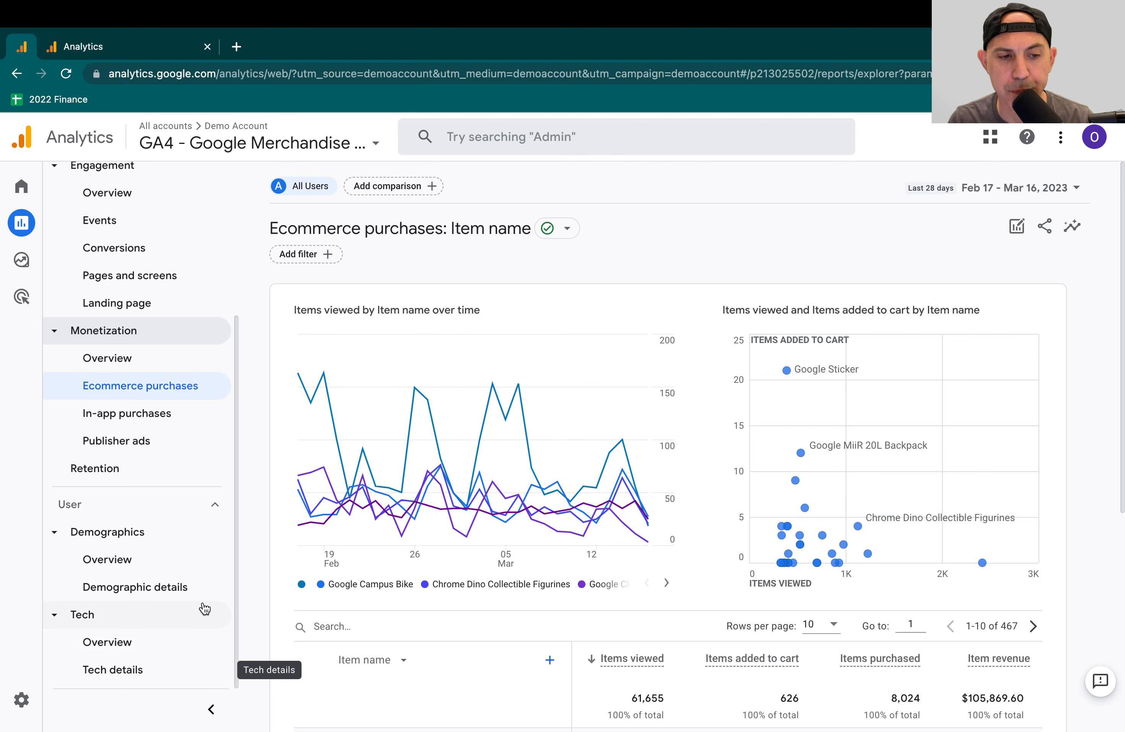
scroll(201, 608, up, 5)
- Create an exploration from the Free form template and review its row, column, value and filter settings
mouse_move(45, 259)
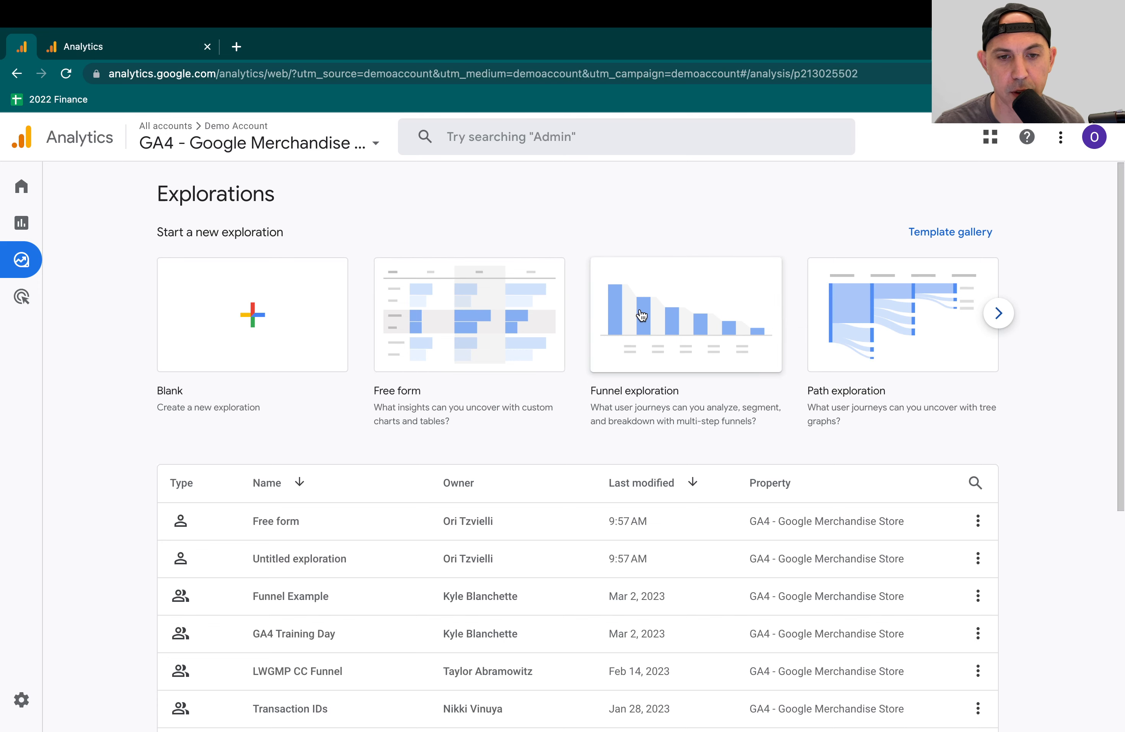
click(491, 325)
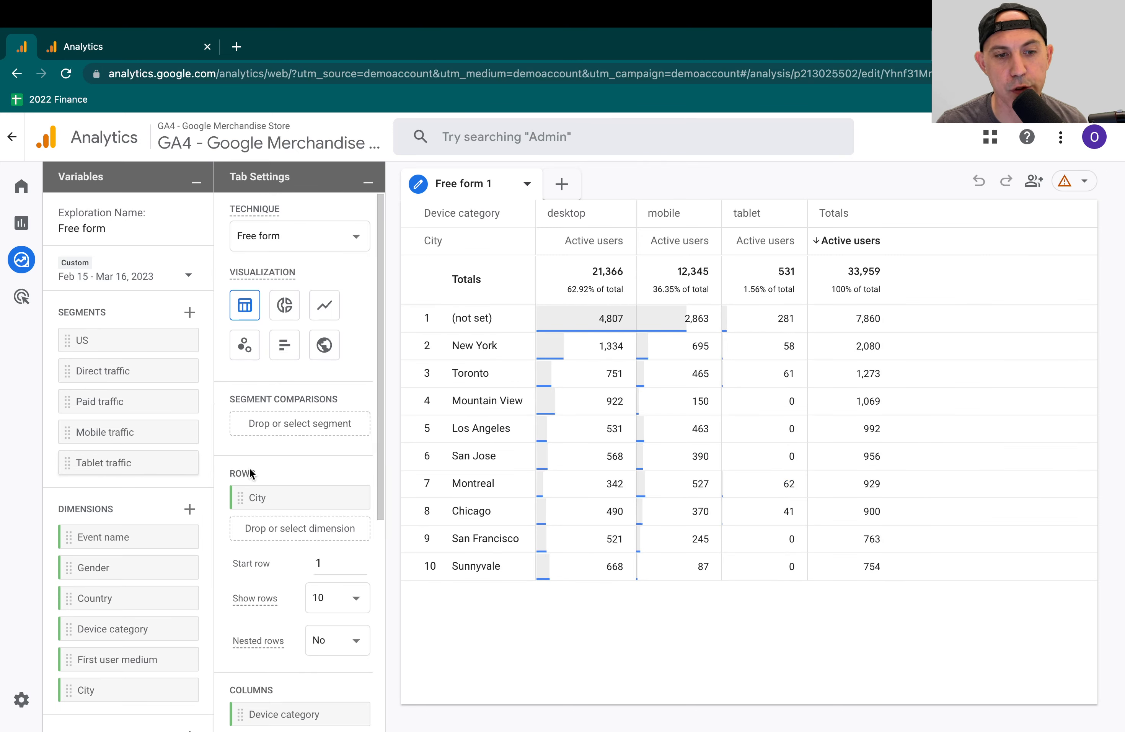
scroll(282, 494, down, 7)
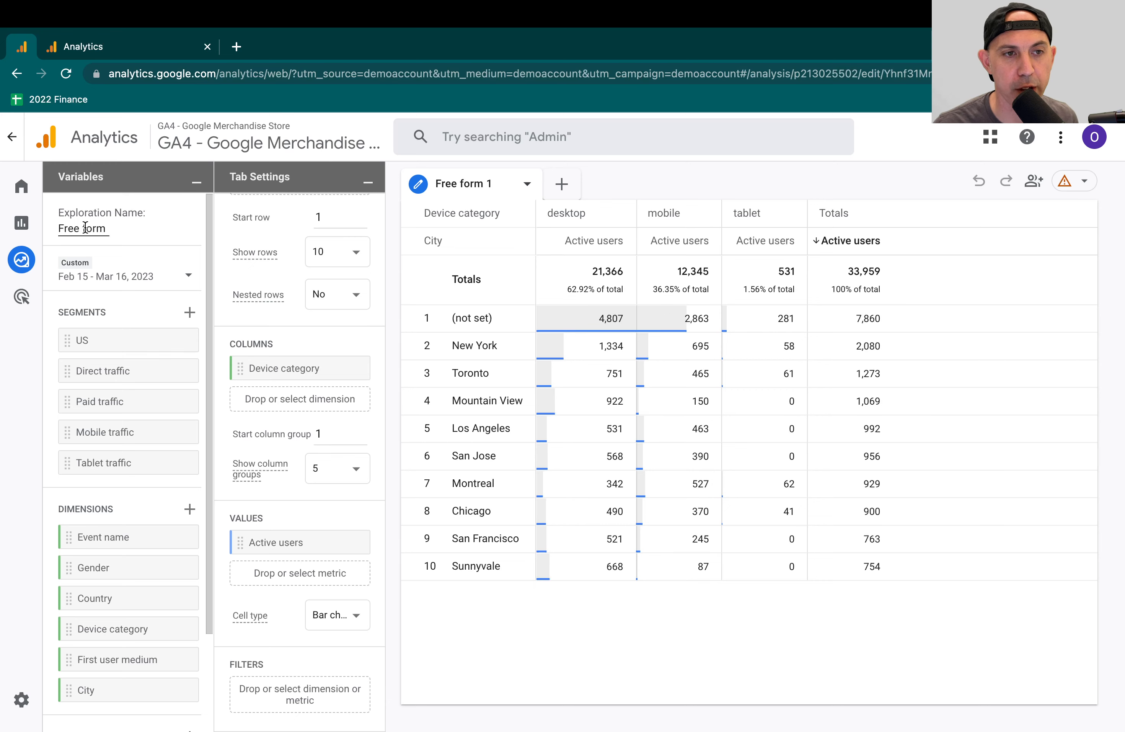
- Return to the Reports snapshot of the Google Merchandise Store property and expand Acquisition, Engagement and Monetization
click(115, 47)
click(21, 47)
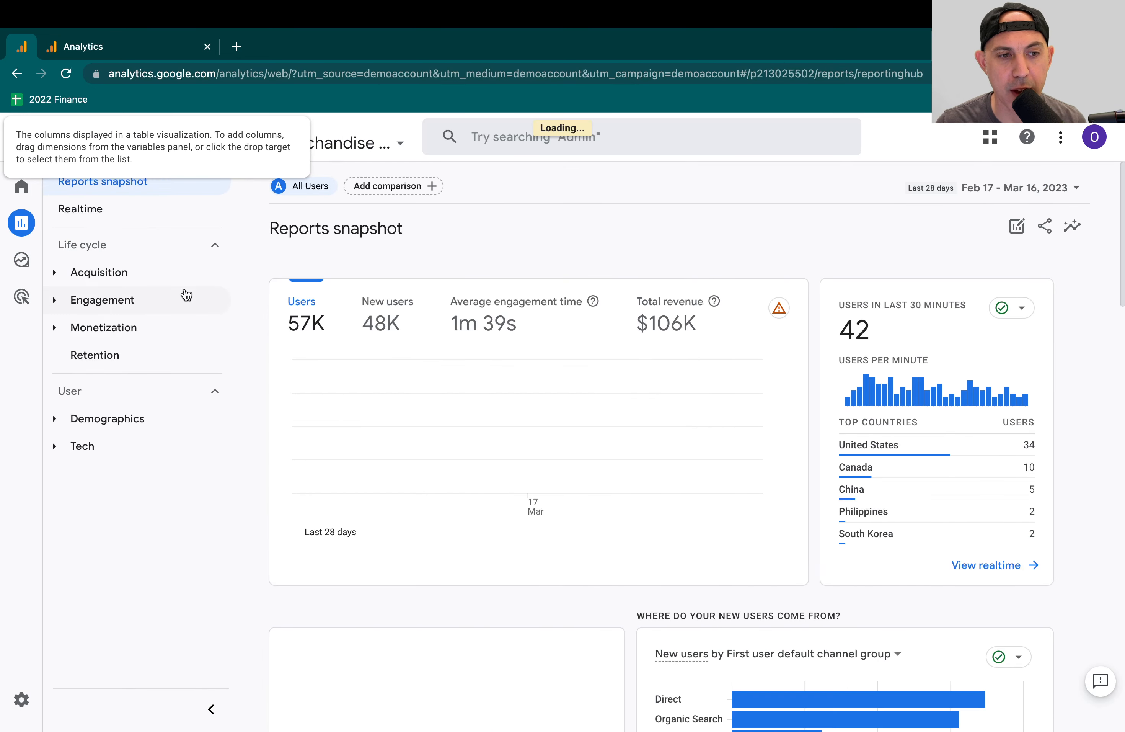
click(56, 326)
click(57, 320)
click(57, 275)
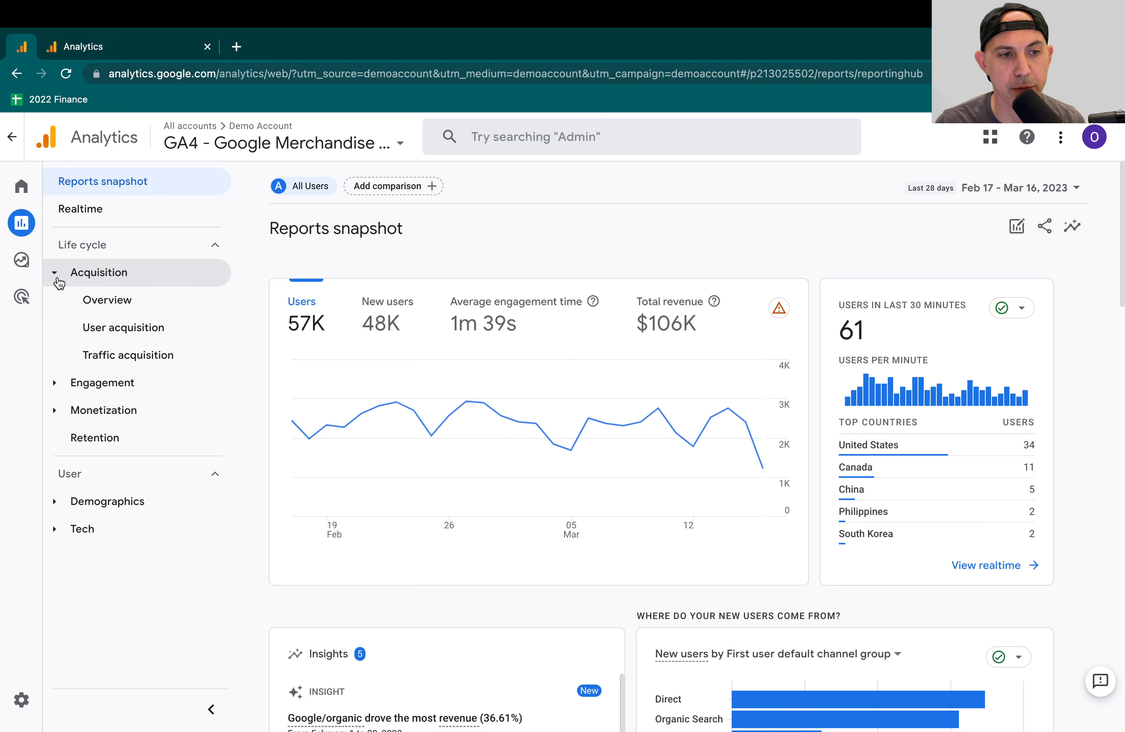
click(57, 375)
click(58, 546)
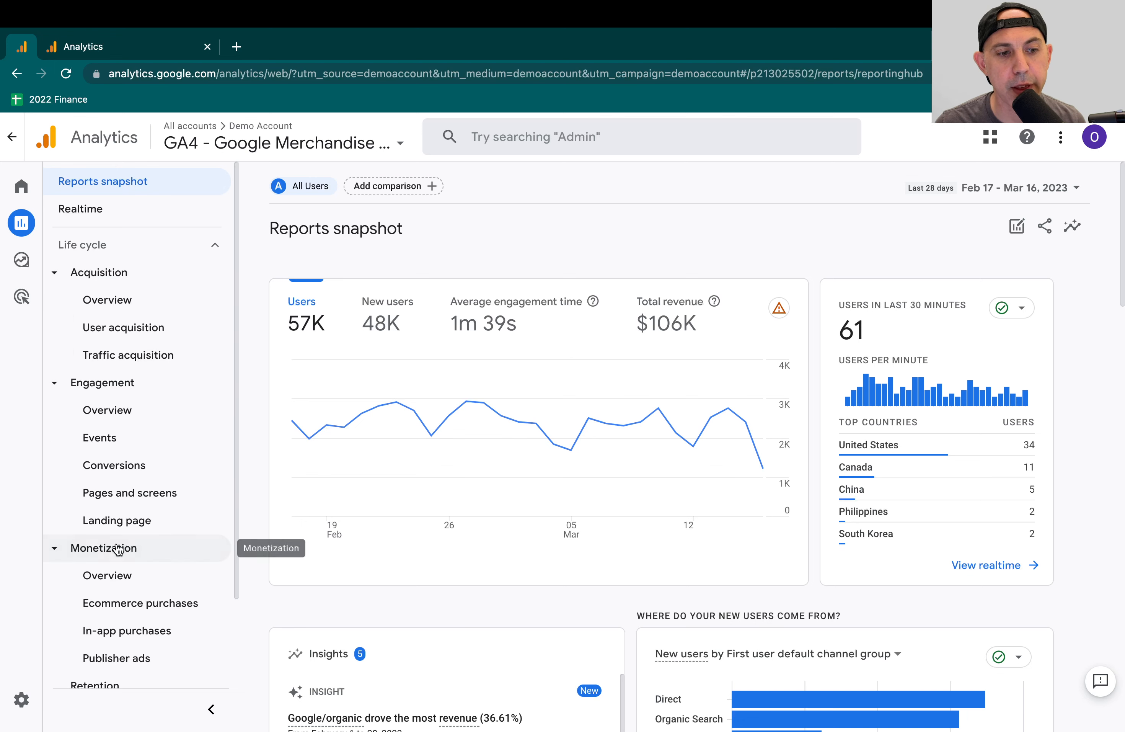
- Look over the default reports listed under Life cycle and User, and collapse the Acquisition group
scroll(213, 485, down, 3)
scroll(213, 553, up, 3)
scroll(213, 553, up, 1)
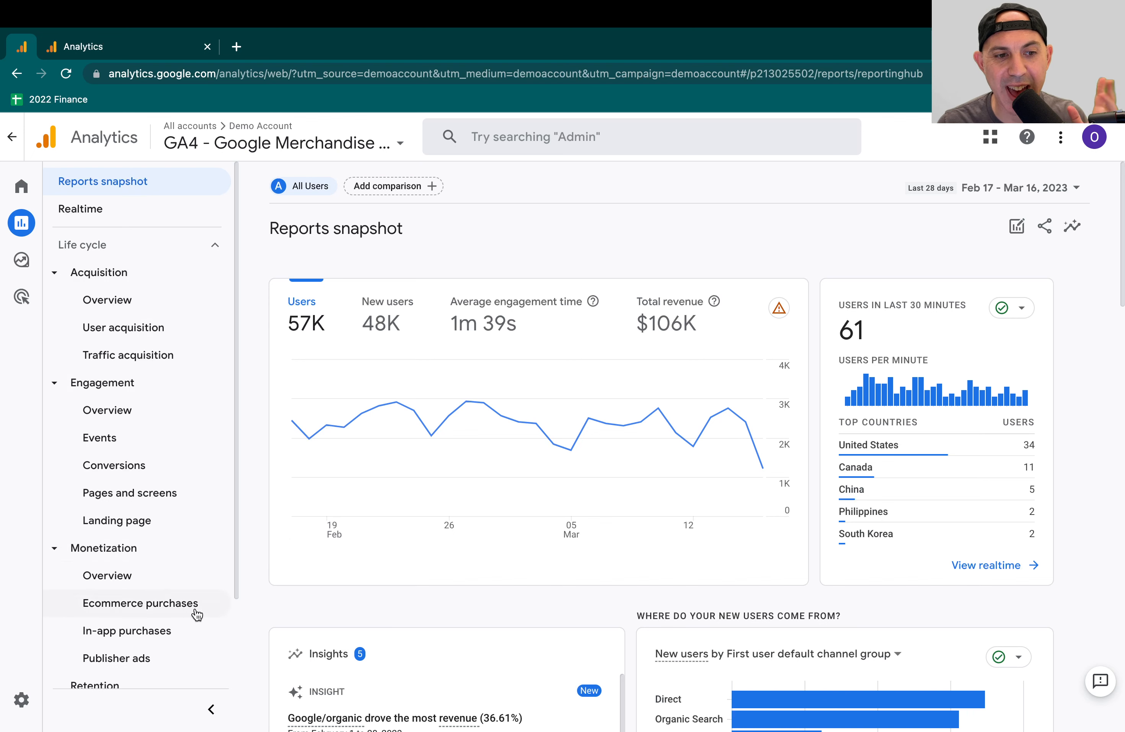
mouse_move(36, 250)
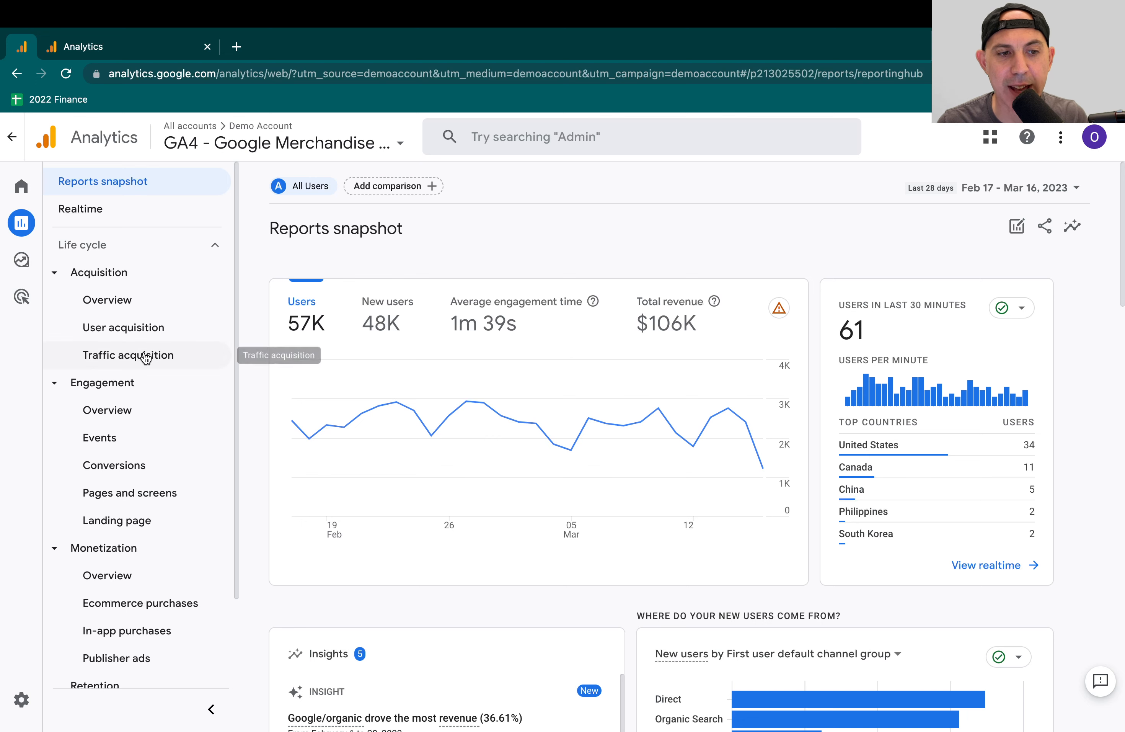
scroll(188, 520, down, 3)
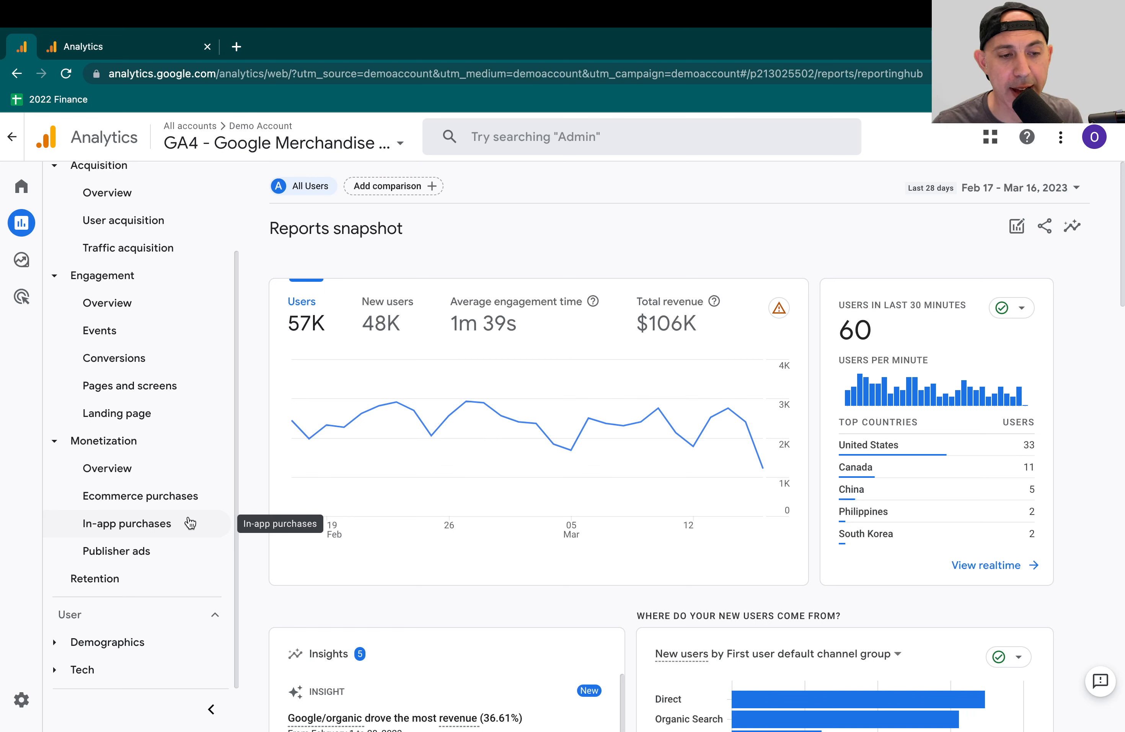
scroll(110, 380, up, 3)
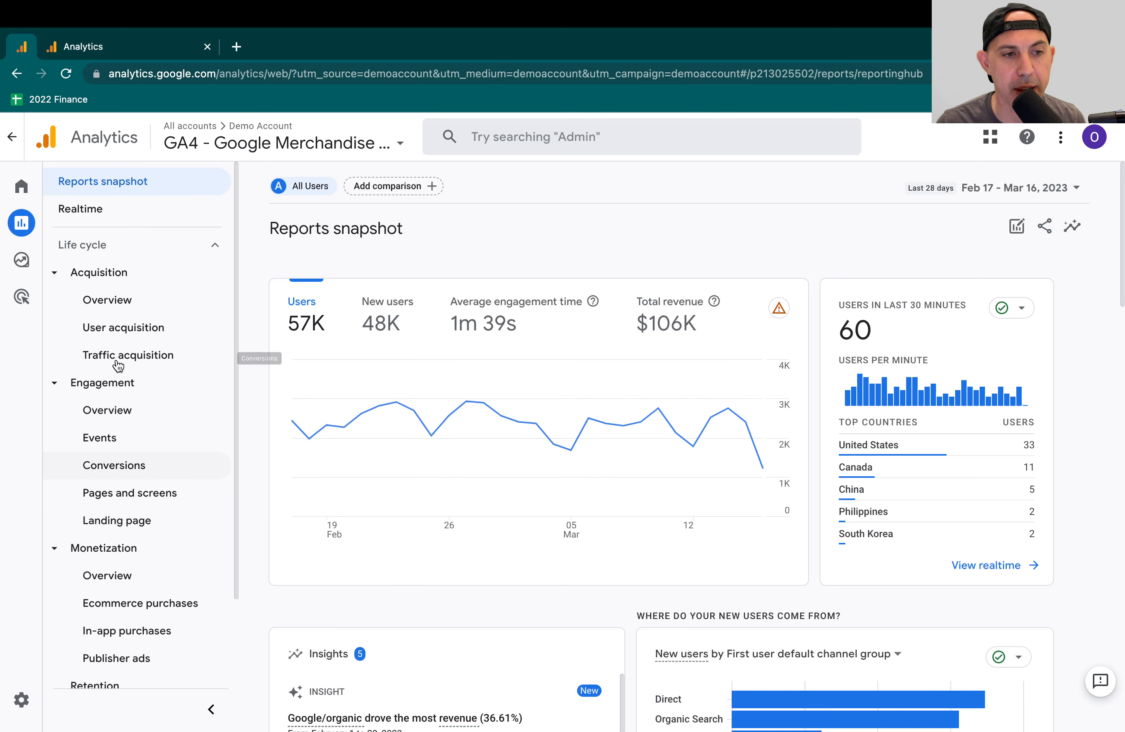
mouse_move(36, 296)
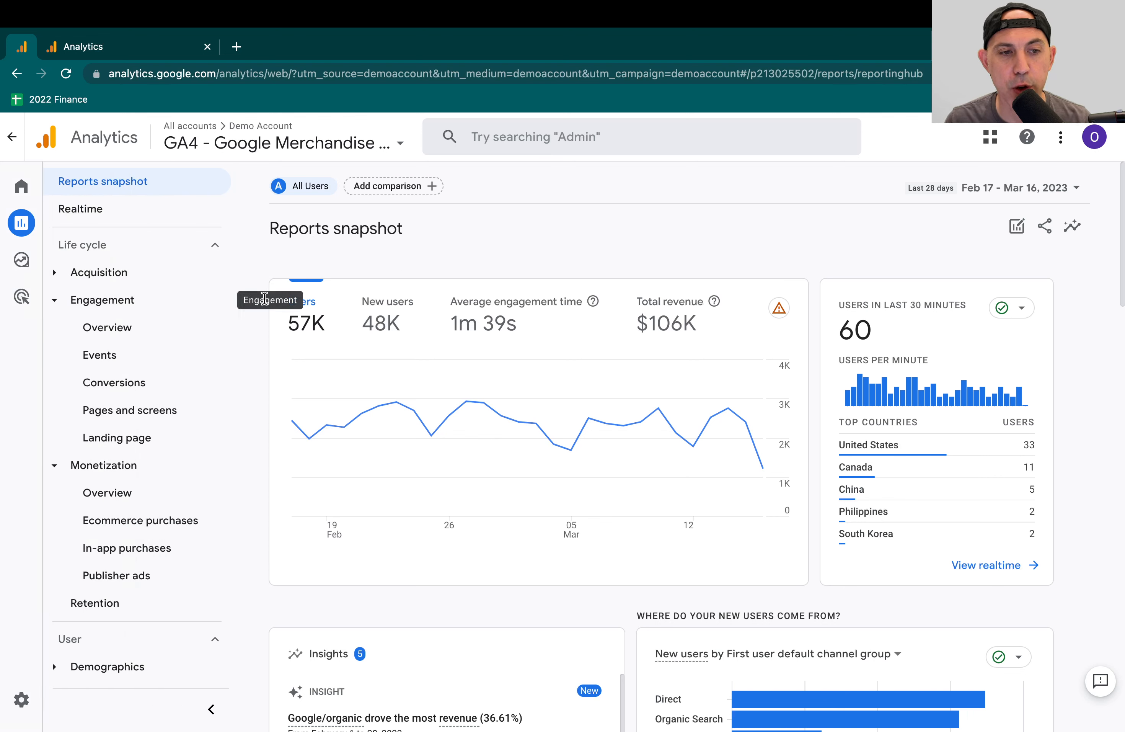
- Switch to the browser tab with the ostestvideo property's Library and examine its report collections
click(165, 51)
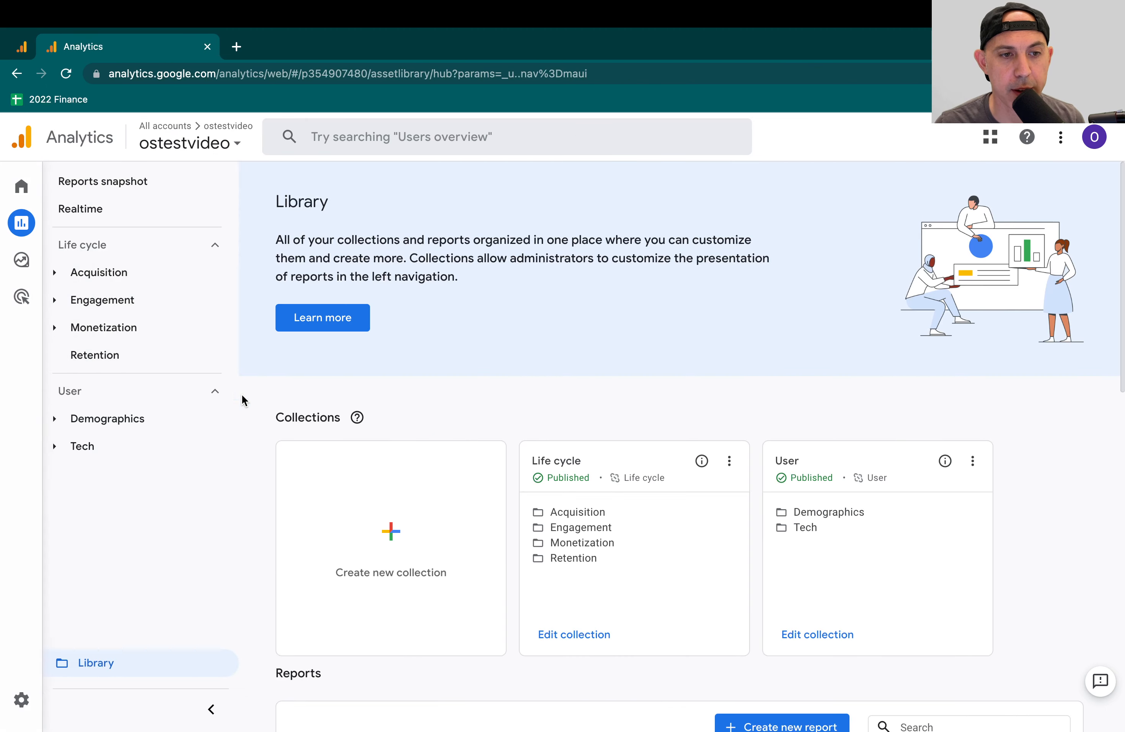
scroll(832, 514, down, 1)
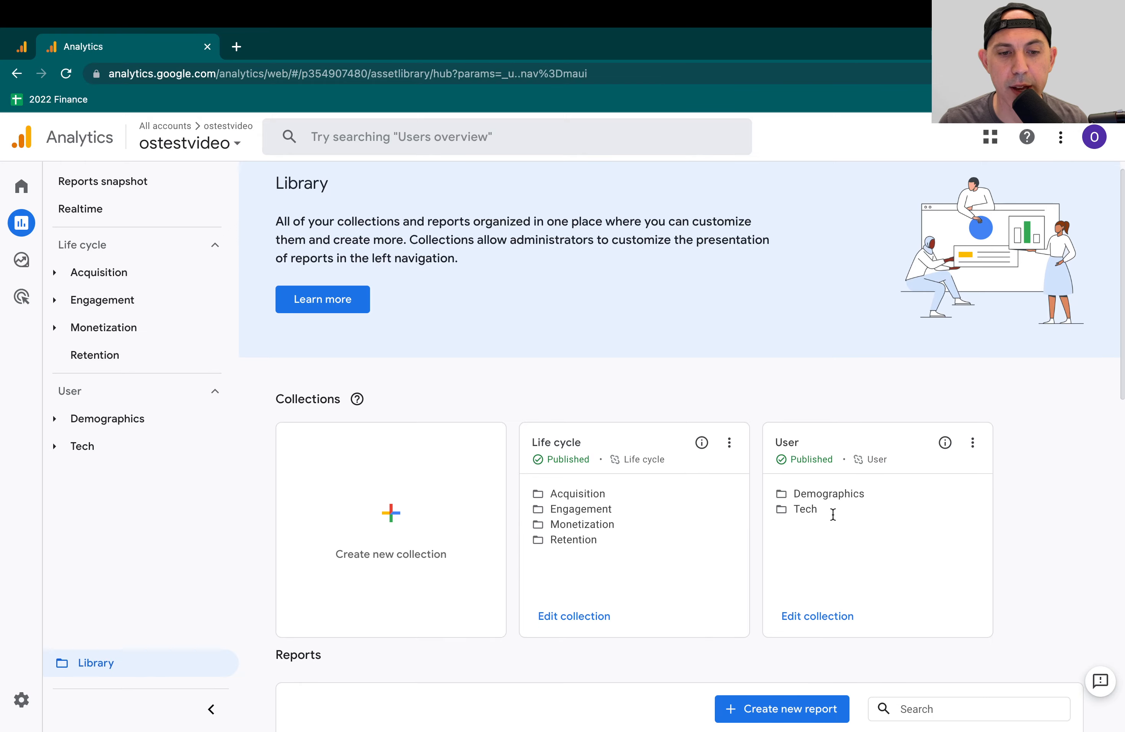
scroll(832, 514, down, 3)
scroll(832, 512, up, 4)
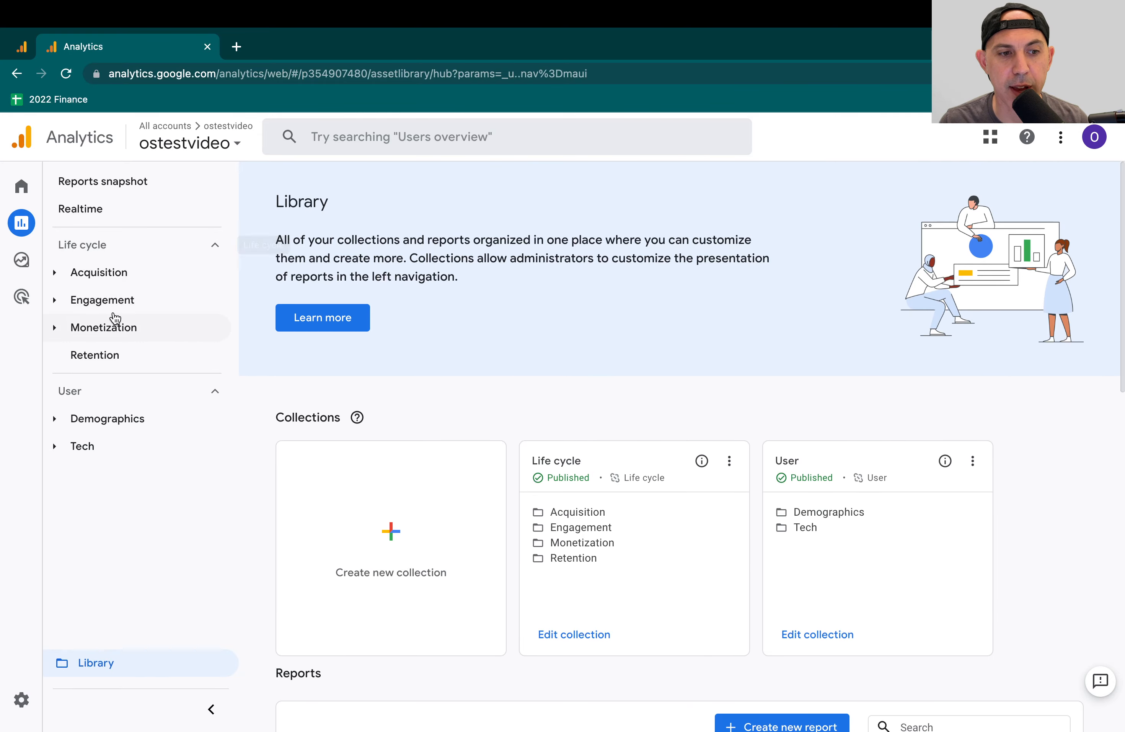
- Create a blank report collection named Ads, save it and return to the Library
click(403, 517)
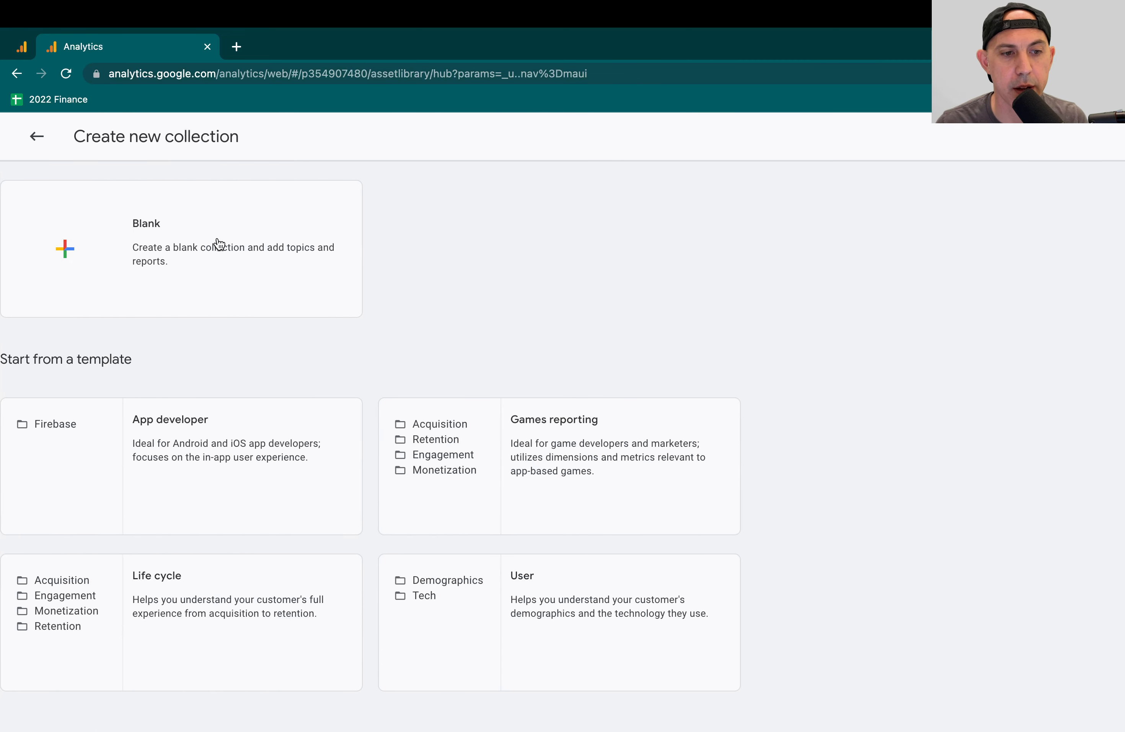
click(262, 255)
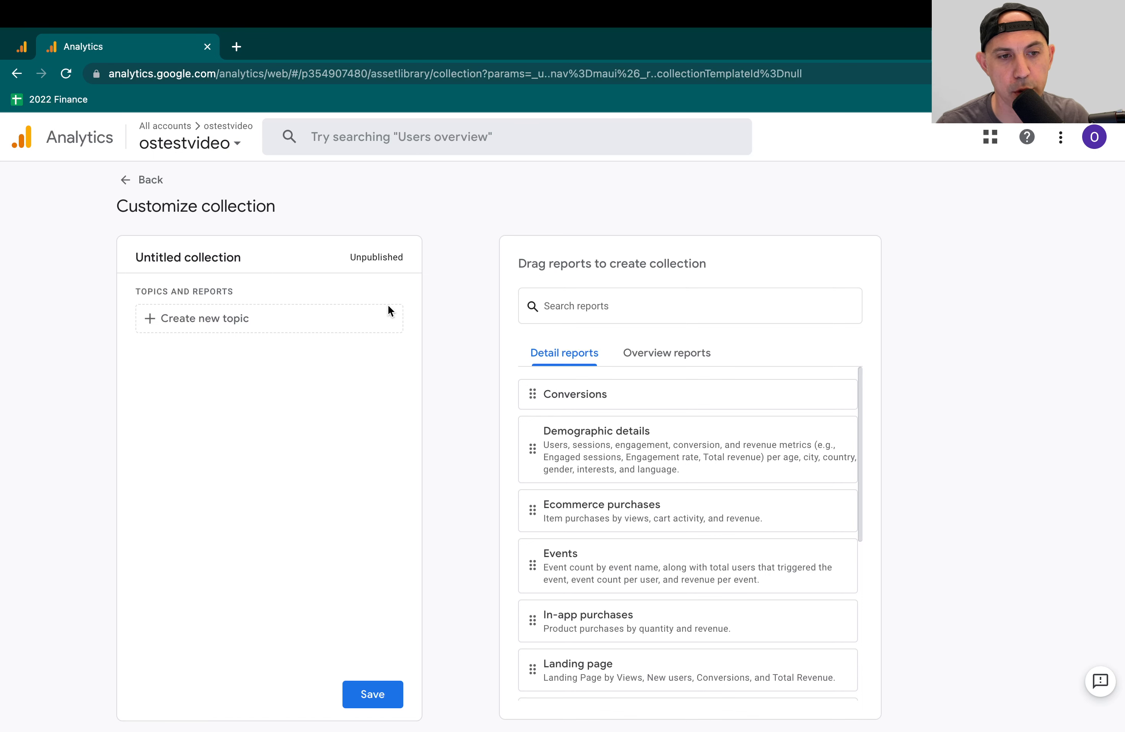
click(229, 256)
text(AD)
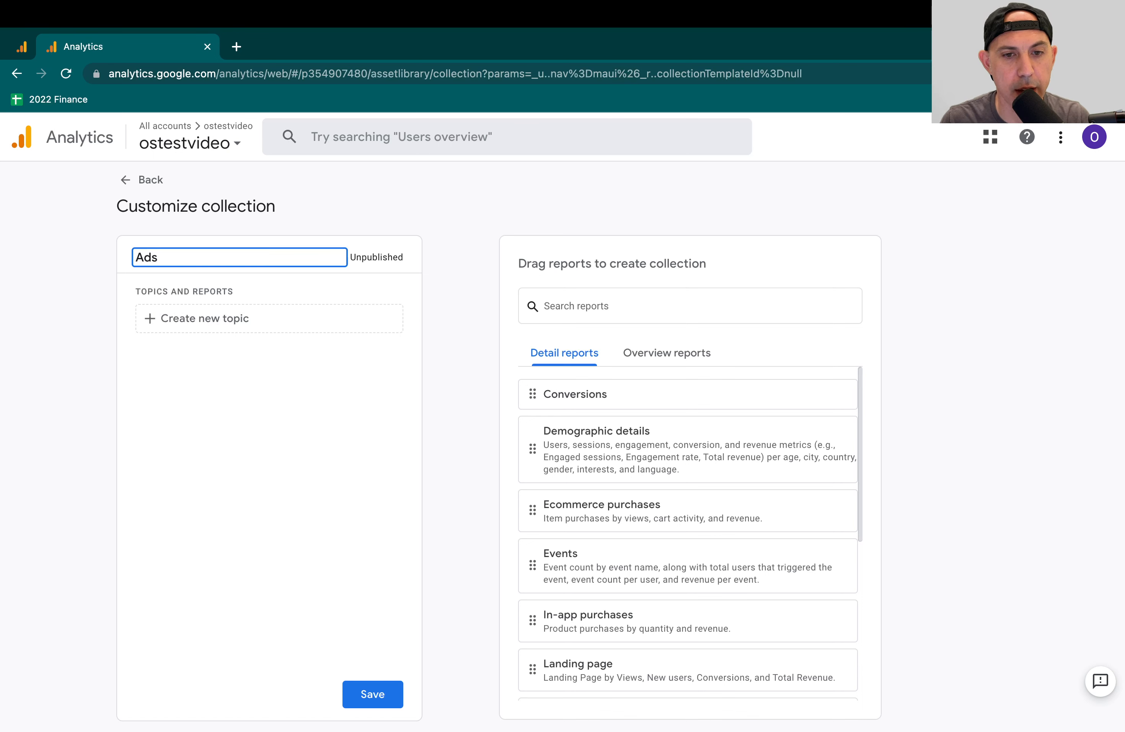
key(Return)
click(379, 695)
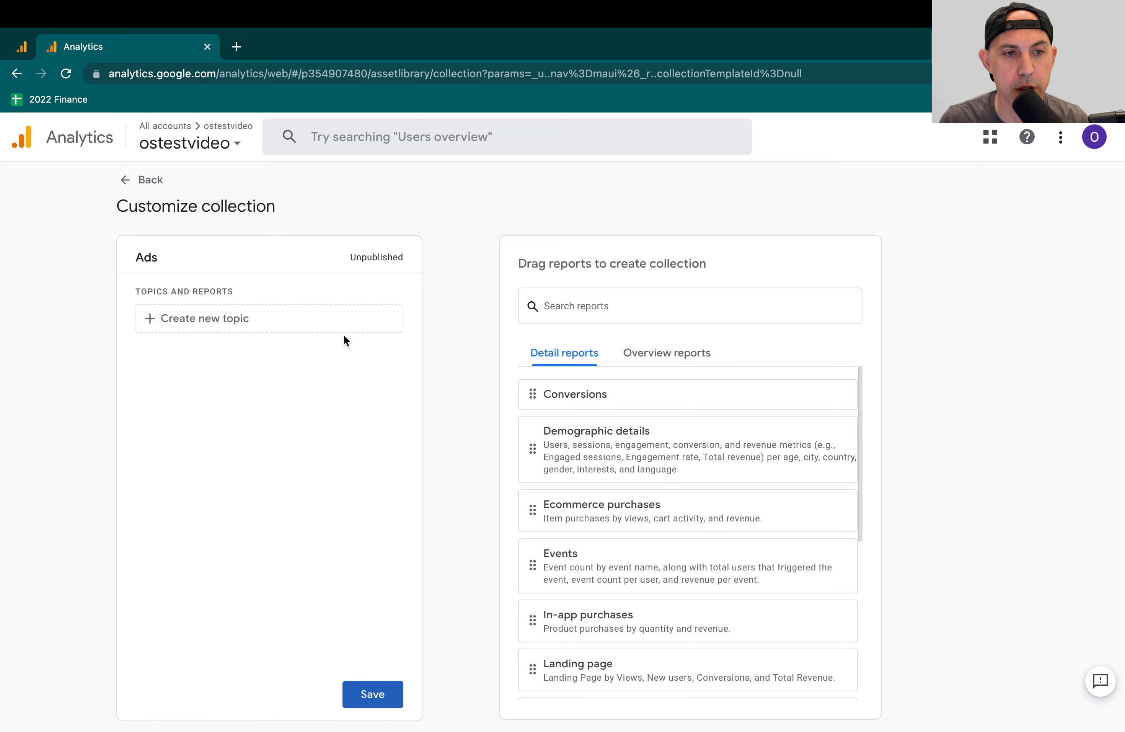
click(148, 183)
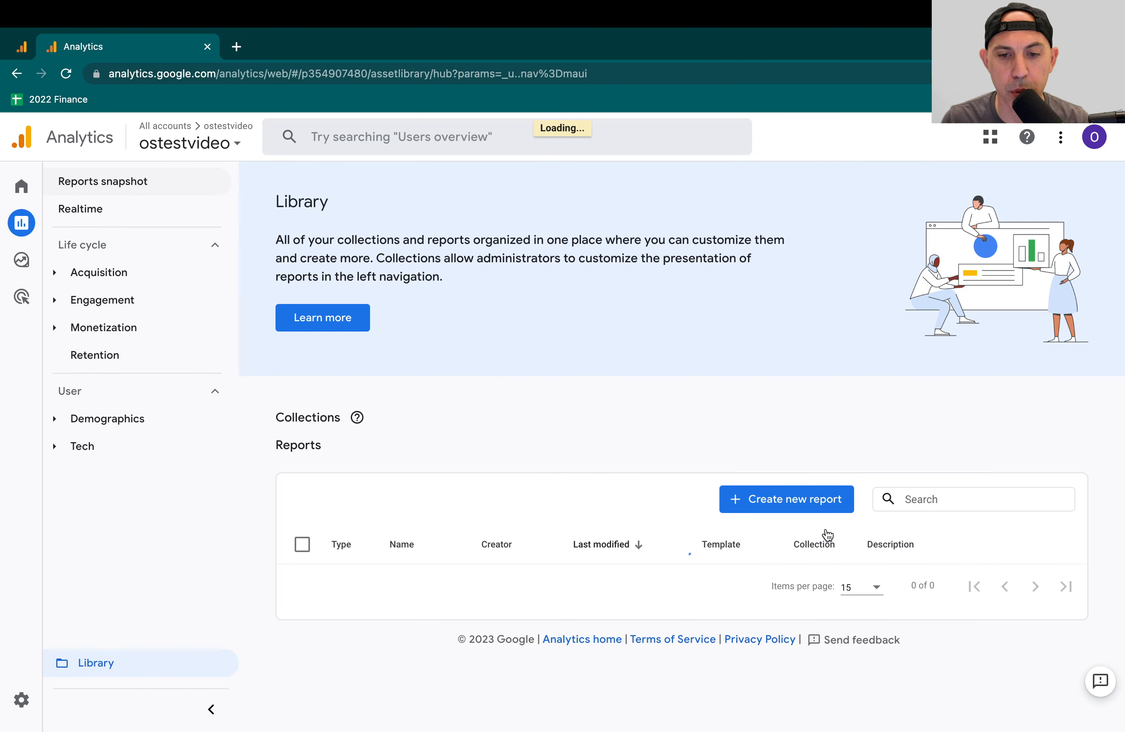
- Start a new detail report in the Library from the Traffic acquisition template
scroll(791, 465, down, 2)
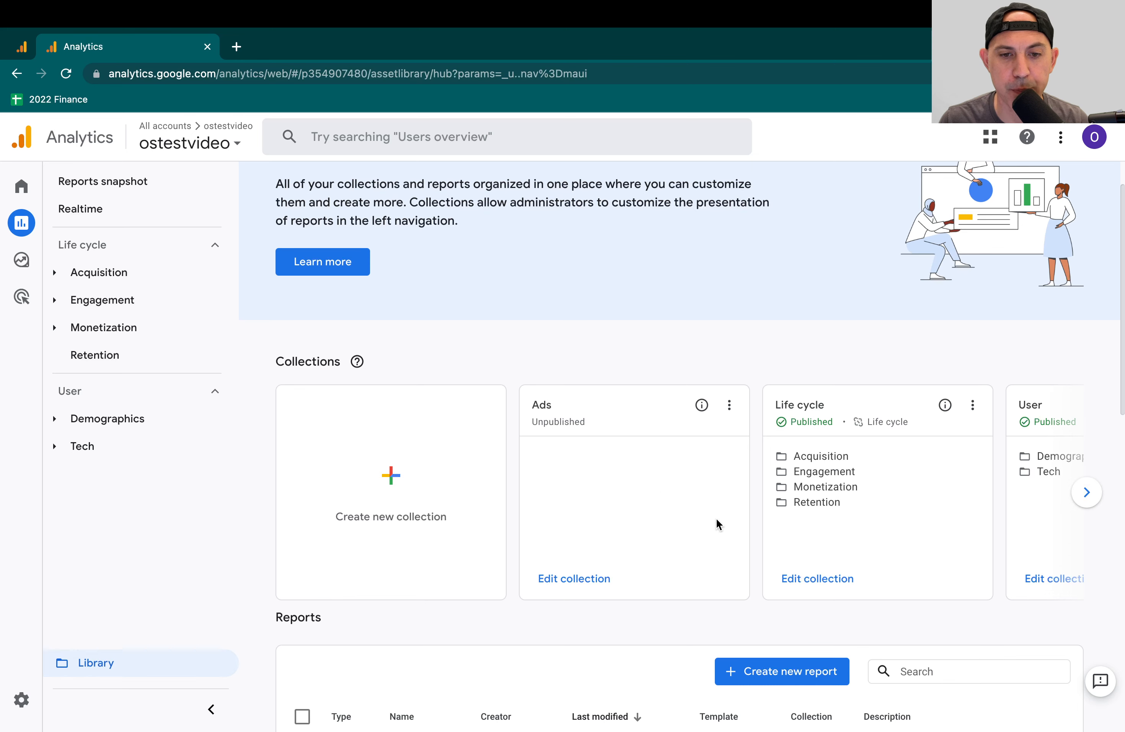
scroll(718, 524, down, 3)
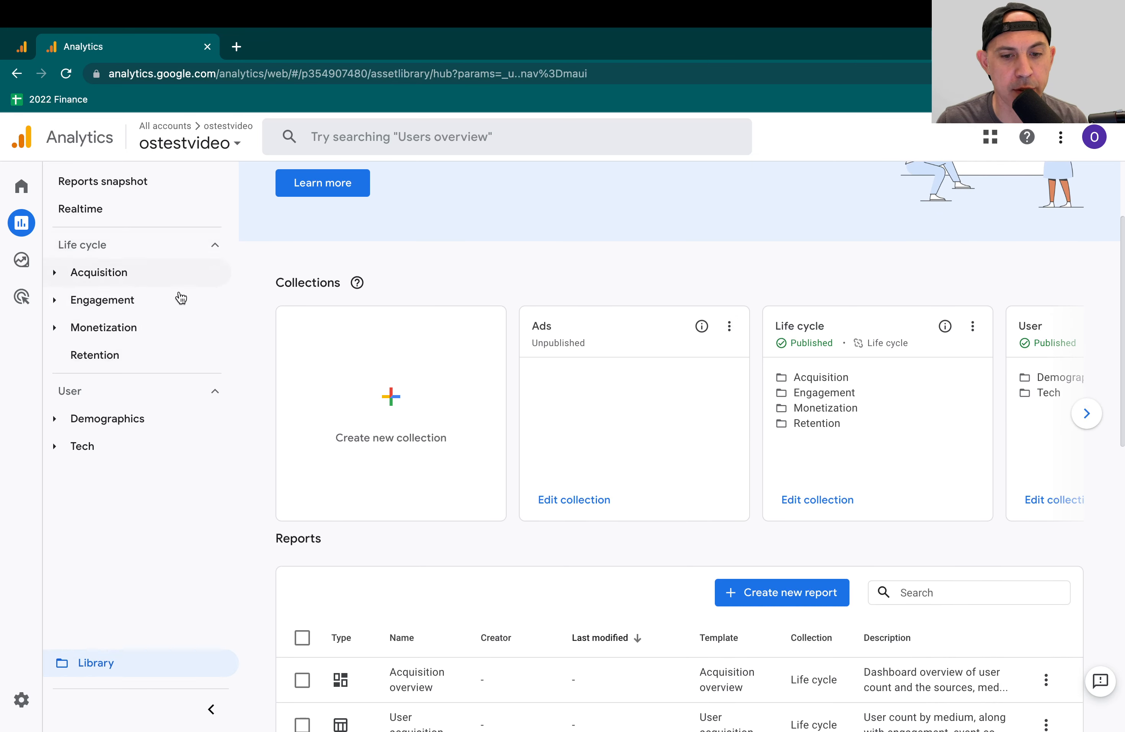
scroll(713, 547, down, 2)
click(815, 541)
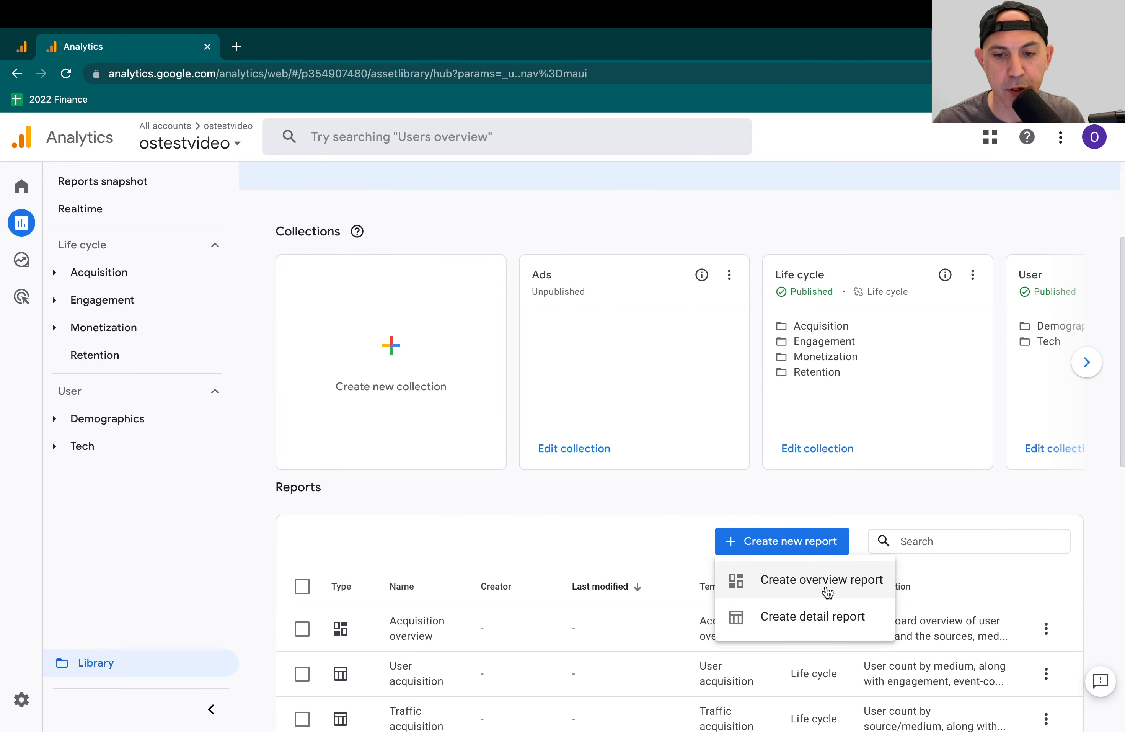
click(849, 619)
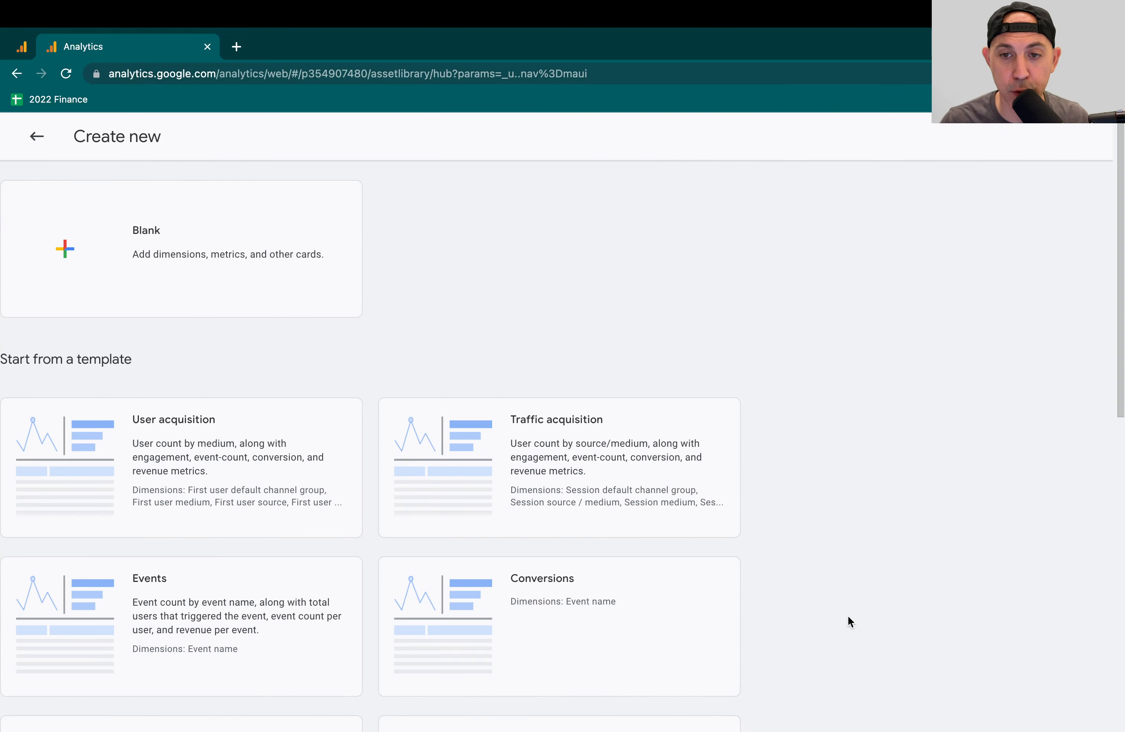
click(518, 452)
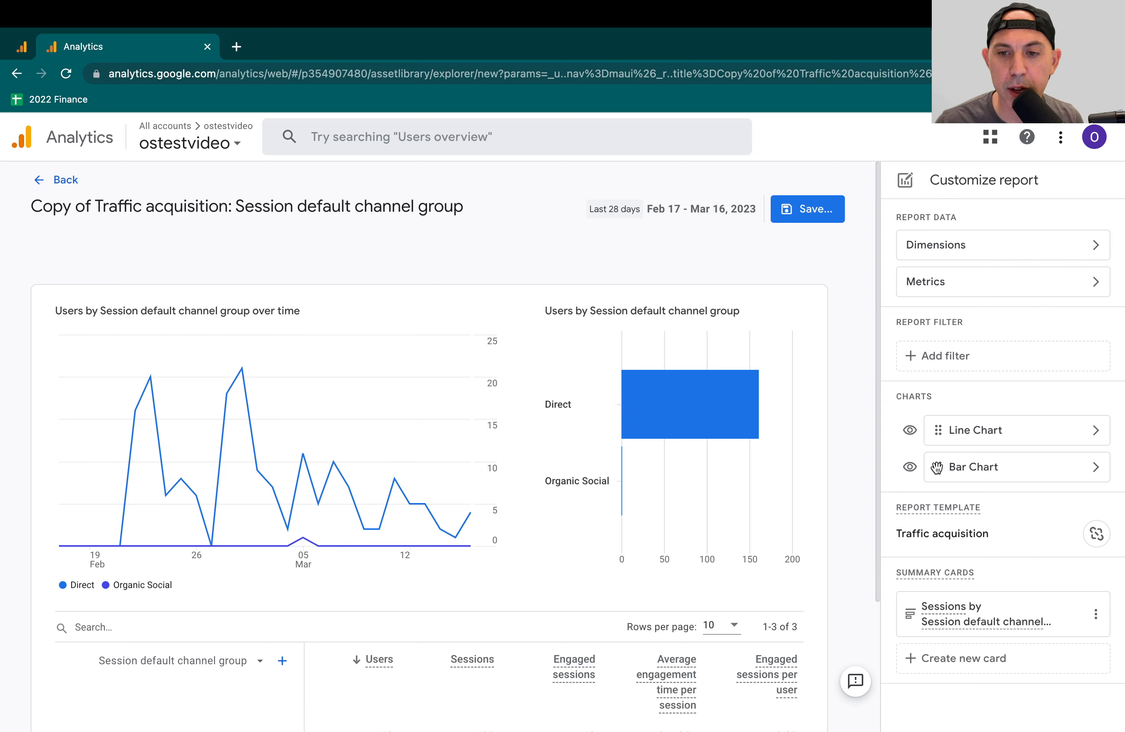
- Try to build an Include filter on Session source / medium for the new report and check its available dimension values
click(955, 357)
click(977, 311)
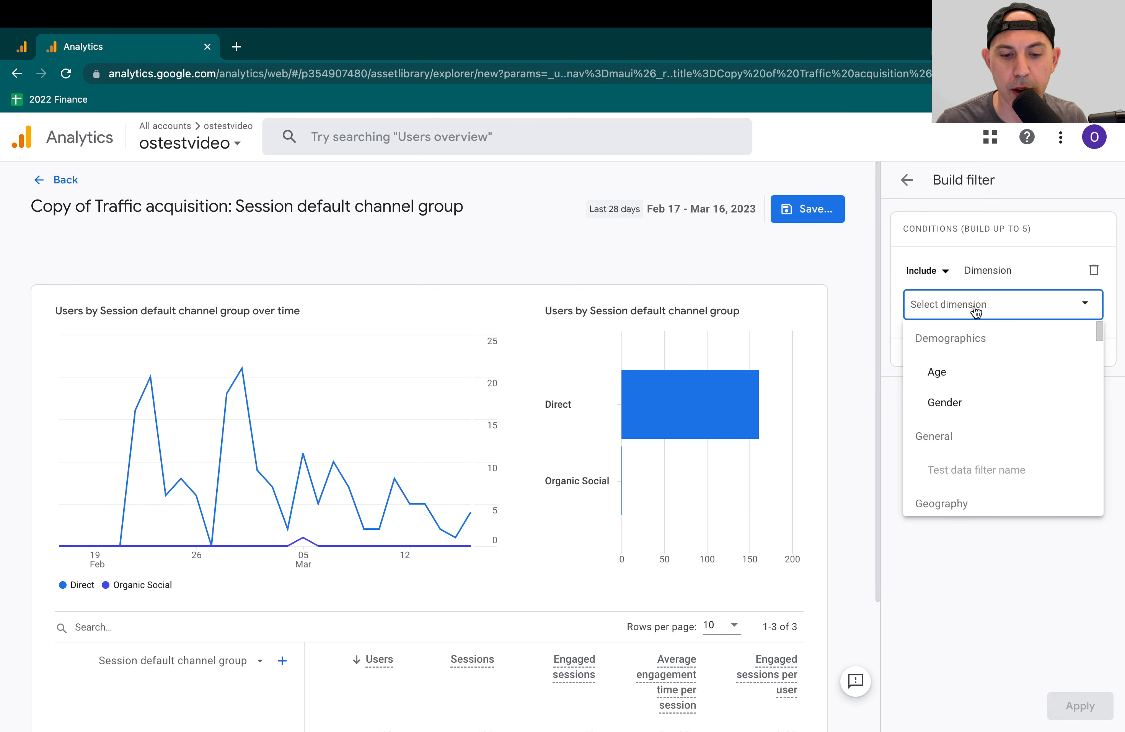
text(souir)
key(BackSpace)
key(BackSpace)
key(BackSpace)
key(BackSpace)
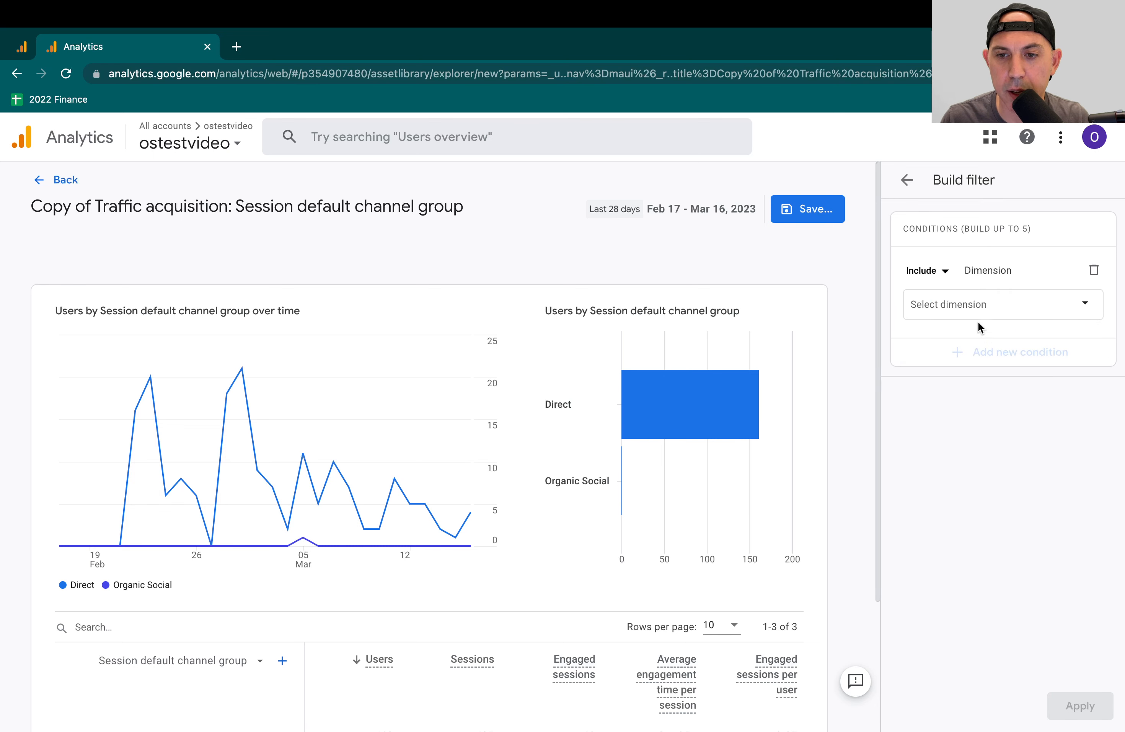
text(sou)
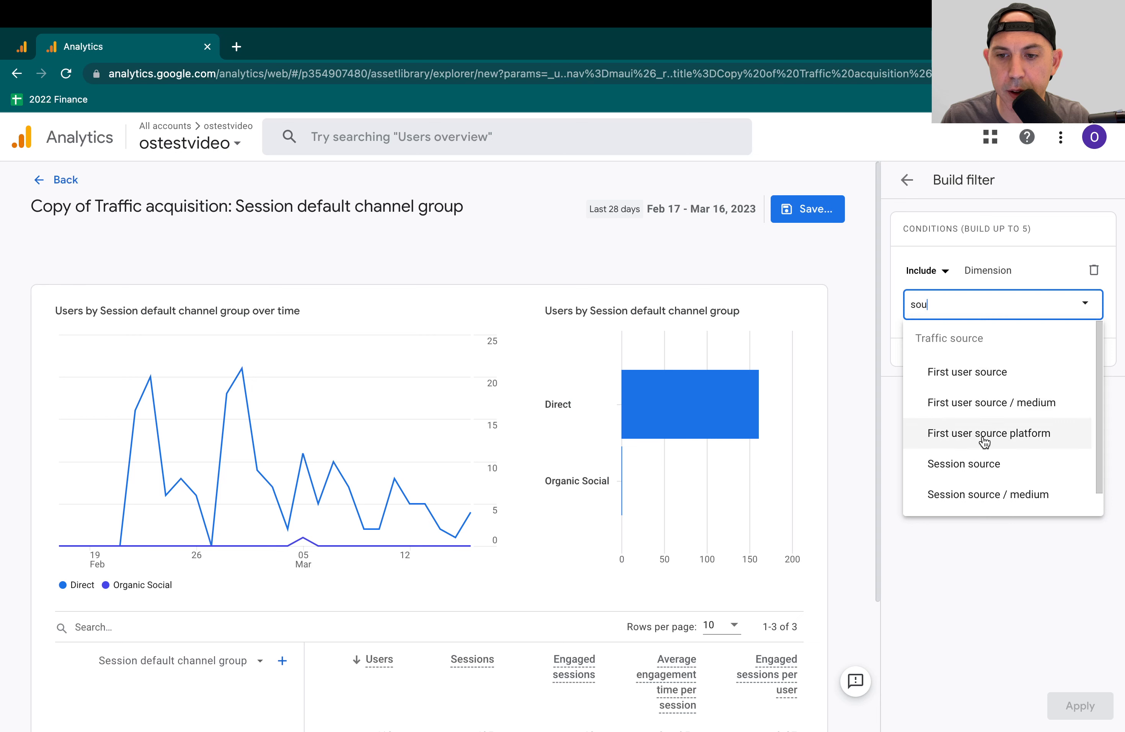
scroll(984, 437, down, 1)
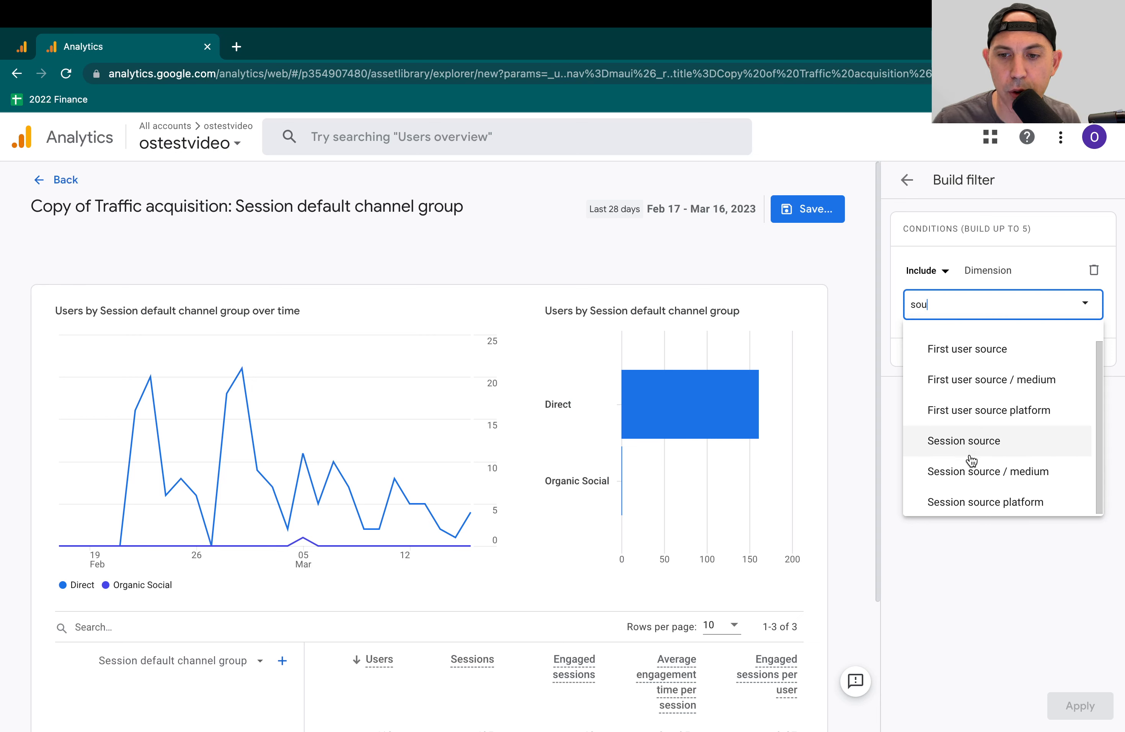
click(976, 474)
click(980, 365)
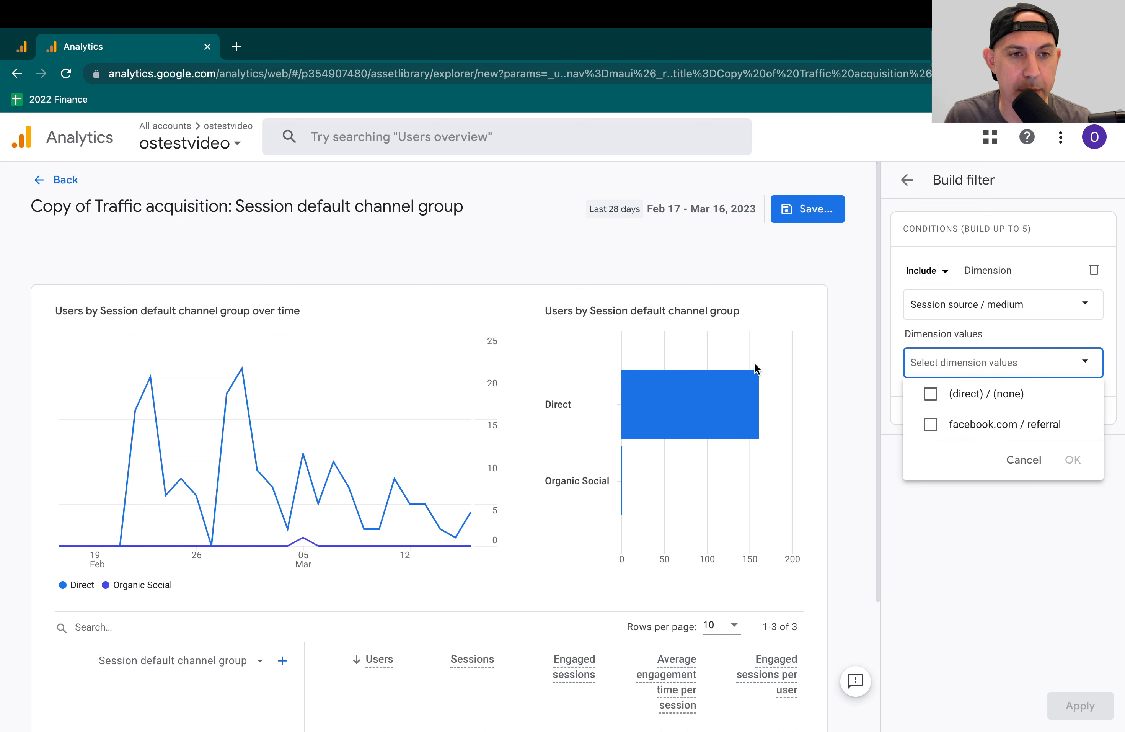
click(988, 425)
click(1027, 461)
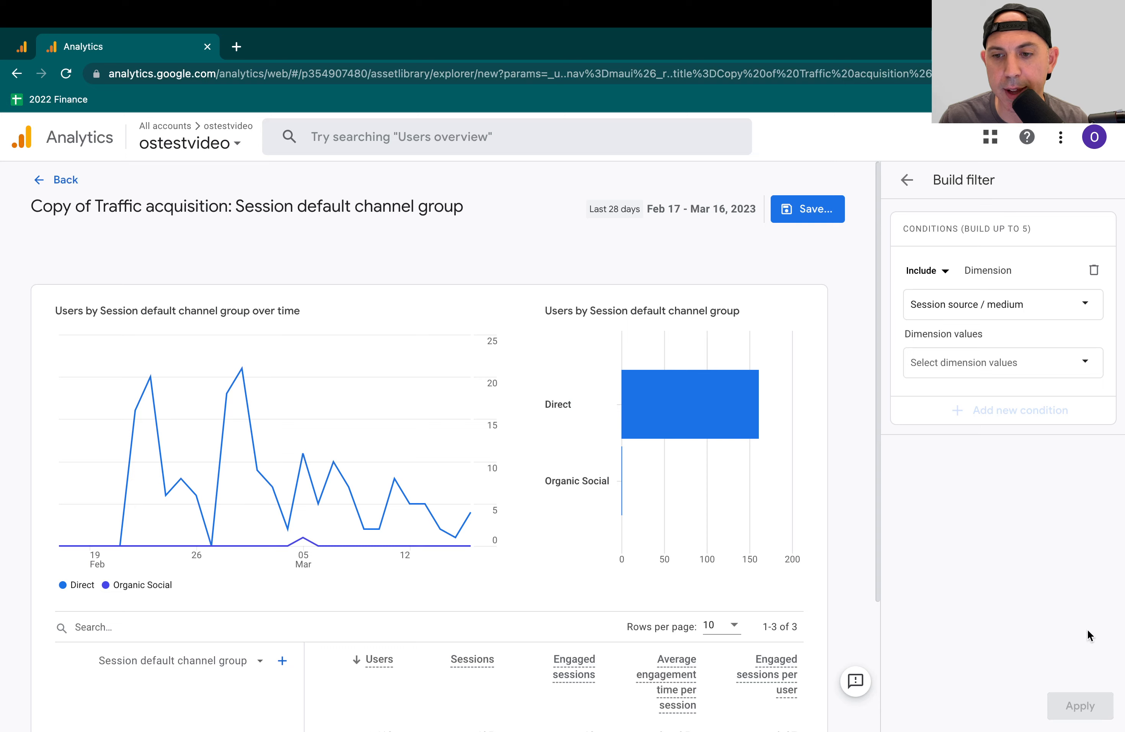
- Save the customized Traffic acquisition copy as a new report named Google Ads and return to the Library
click(821, 215)
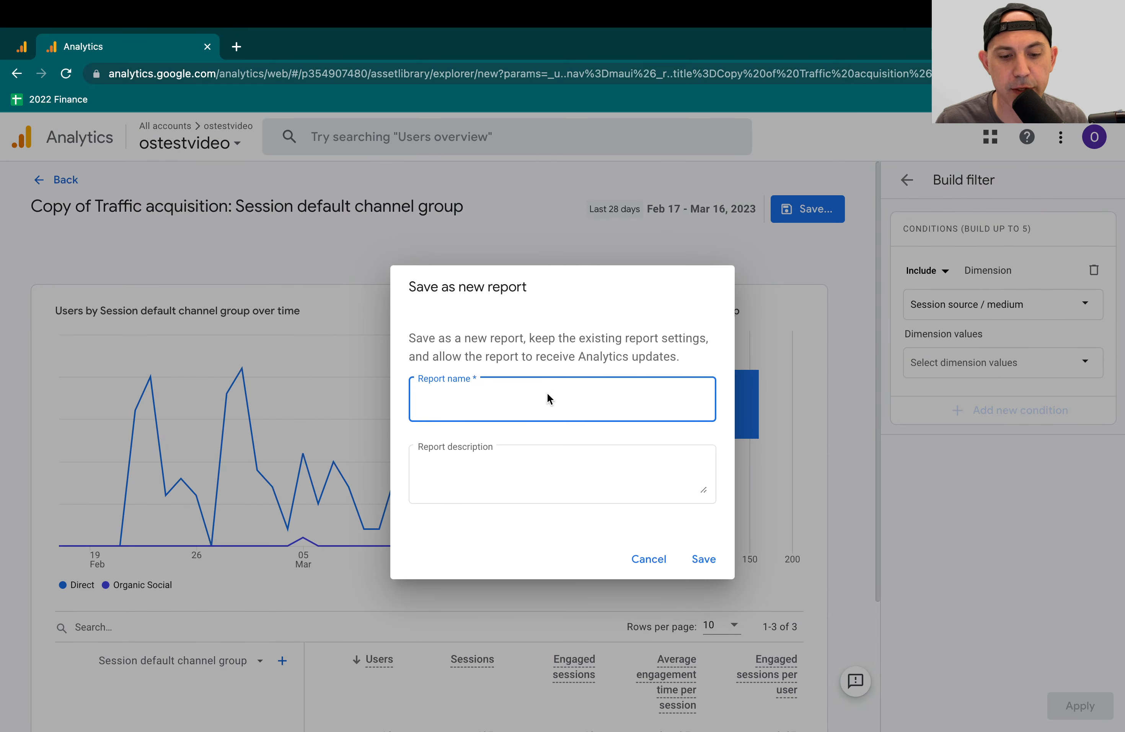
text(Google Ads)
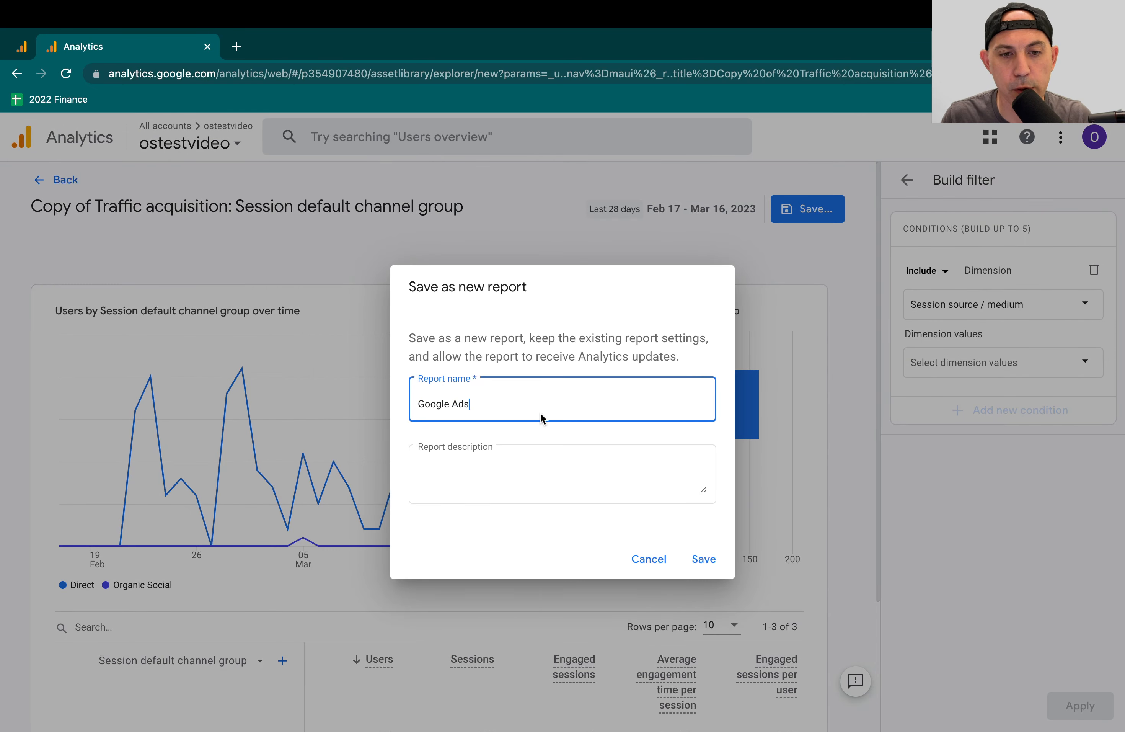
click(707, 557)
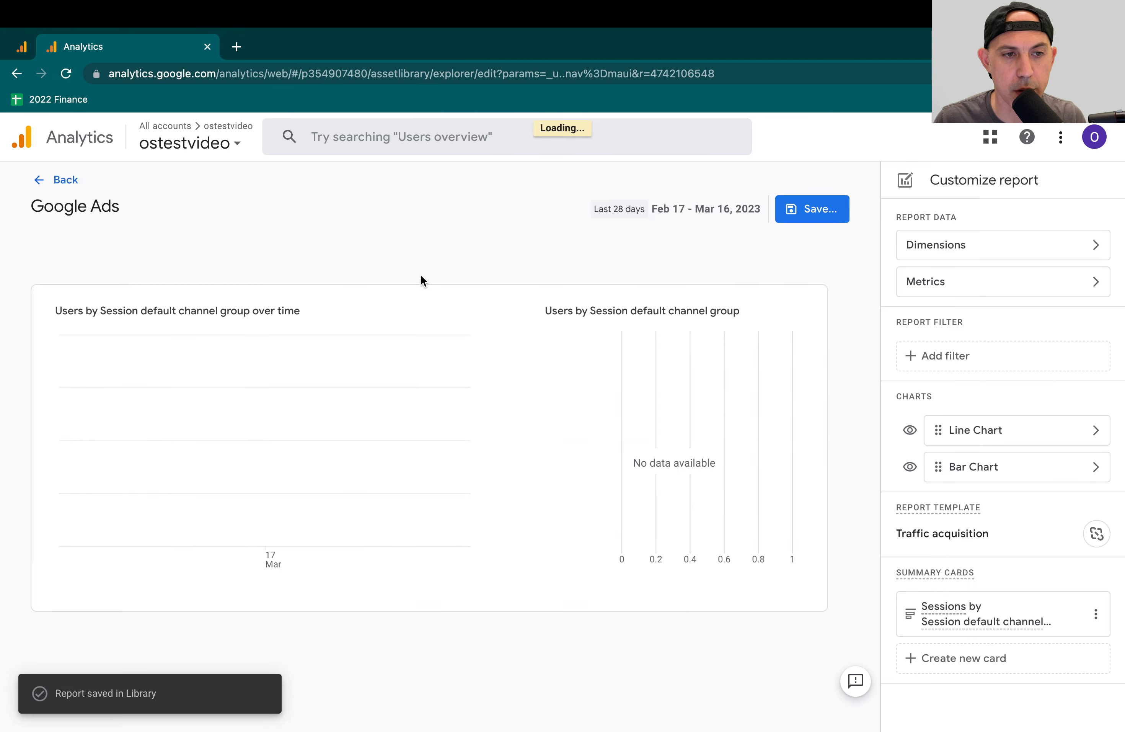
click(61, 185)
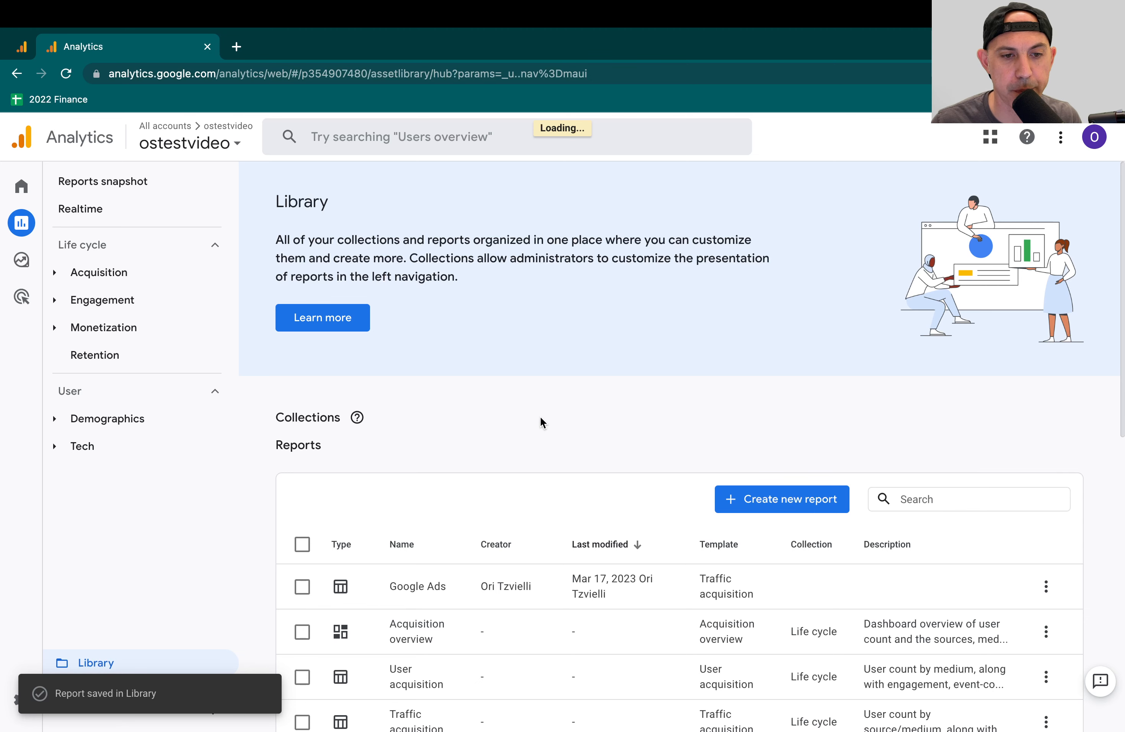
- Open the Ads collection for editing and create a topic named Ads Data in it
scroll(584, 448, down, 2)
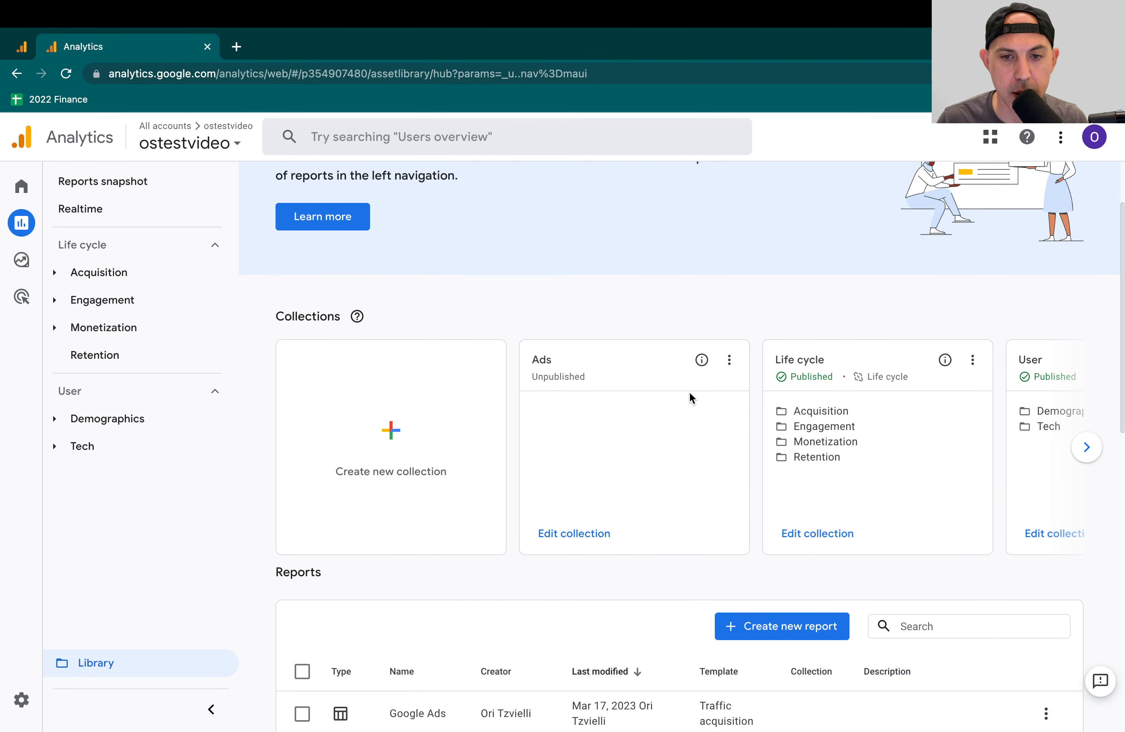
click(580, 532)
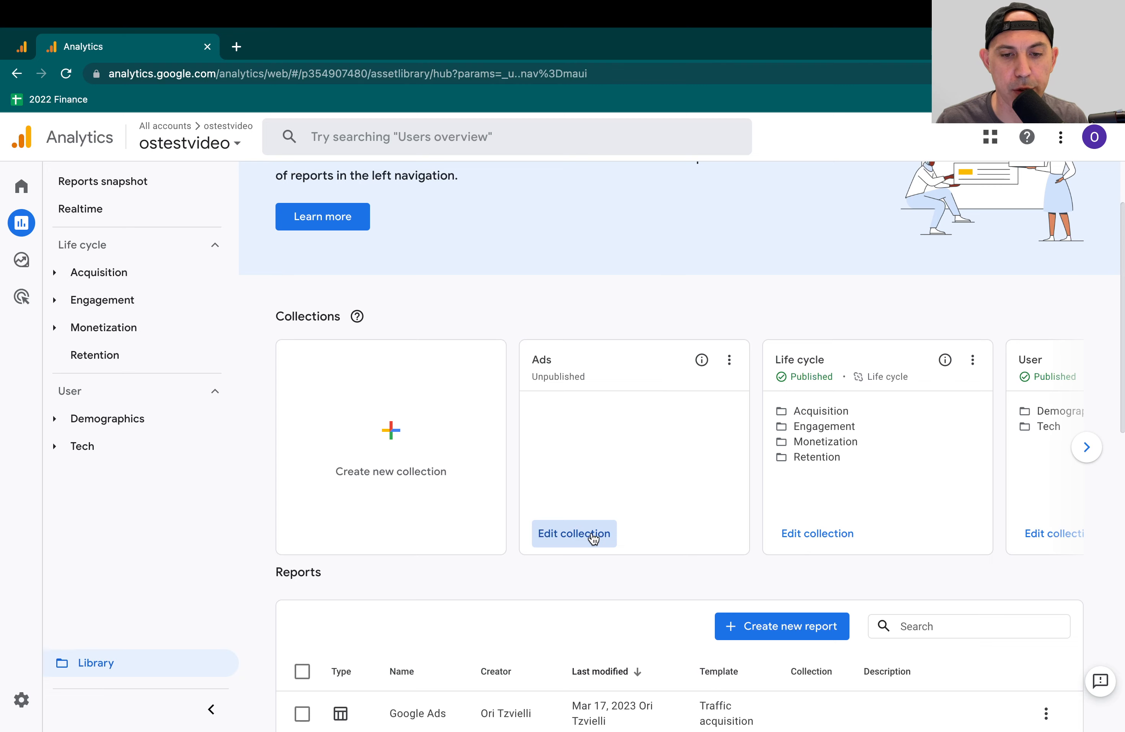
click(594, 534)
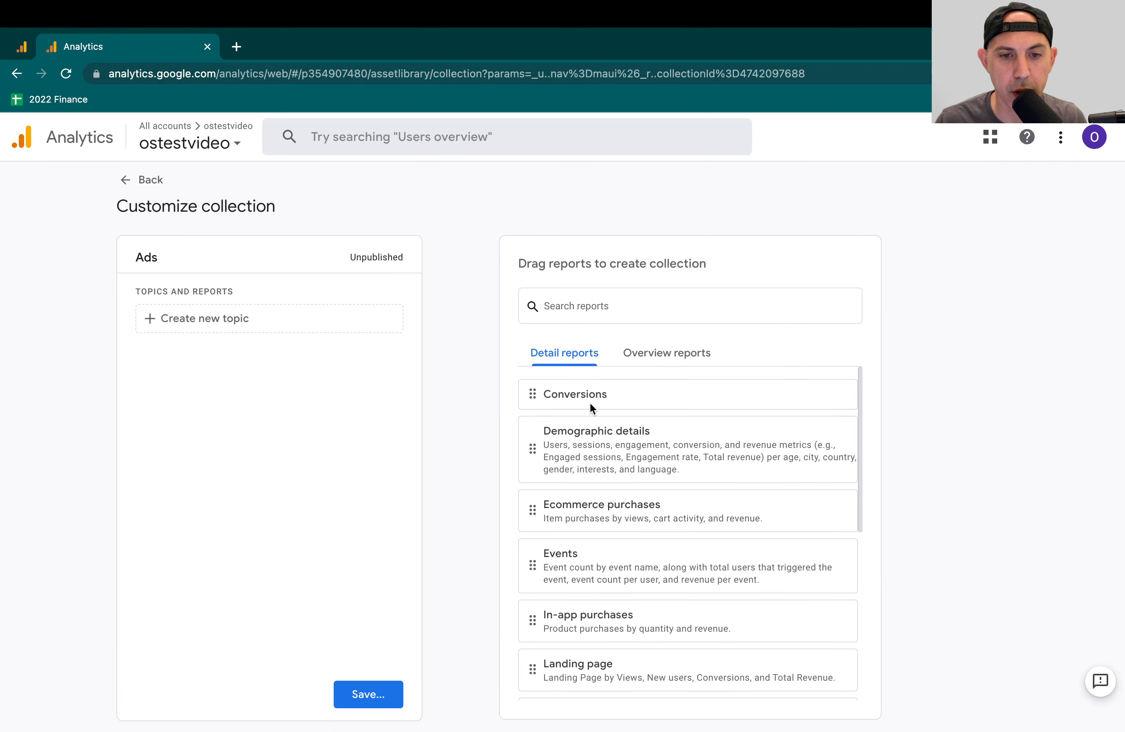
scroll(672, 545, down, 10)
drag(535, 679, 214, 321)
click(215, 321)
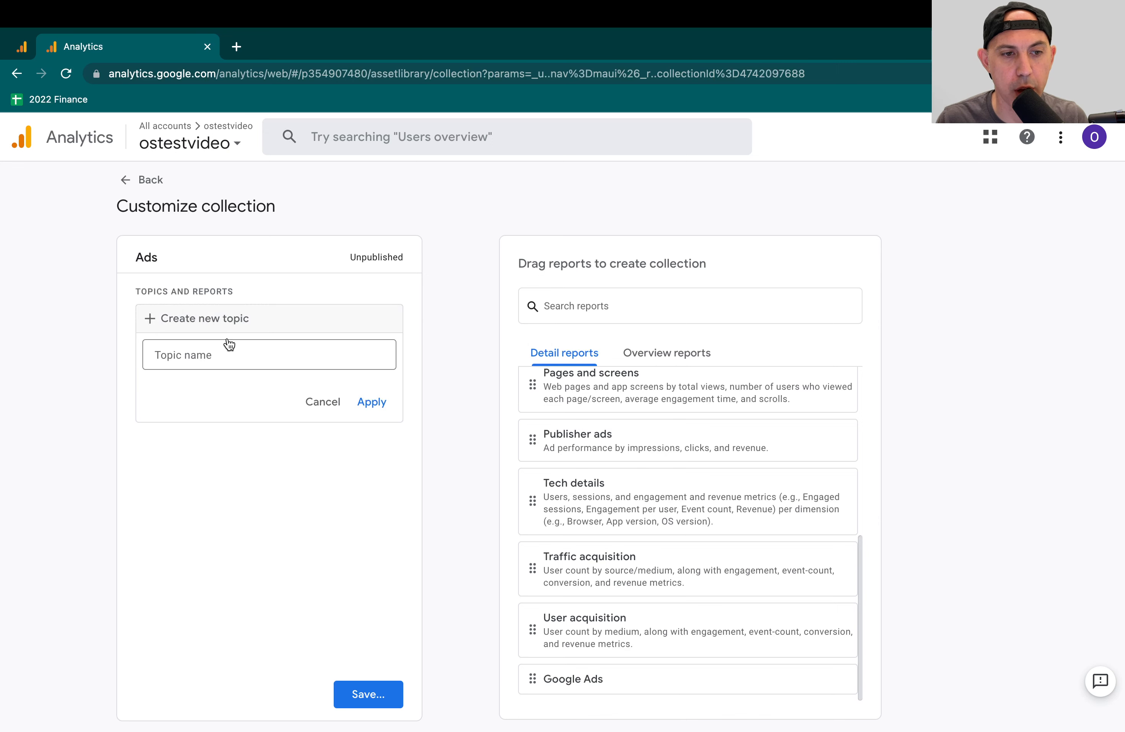
click(269, 358)
text(Ads Data)
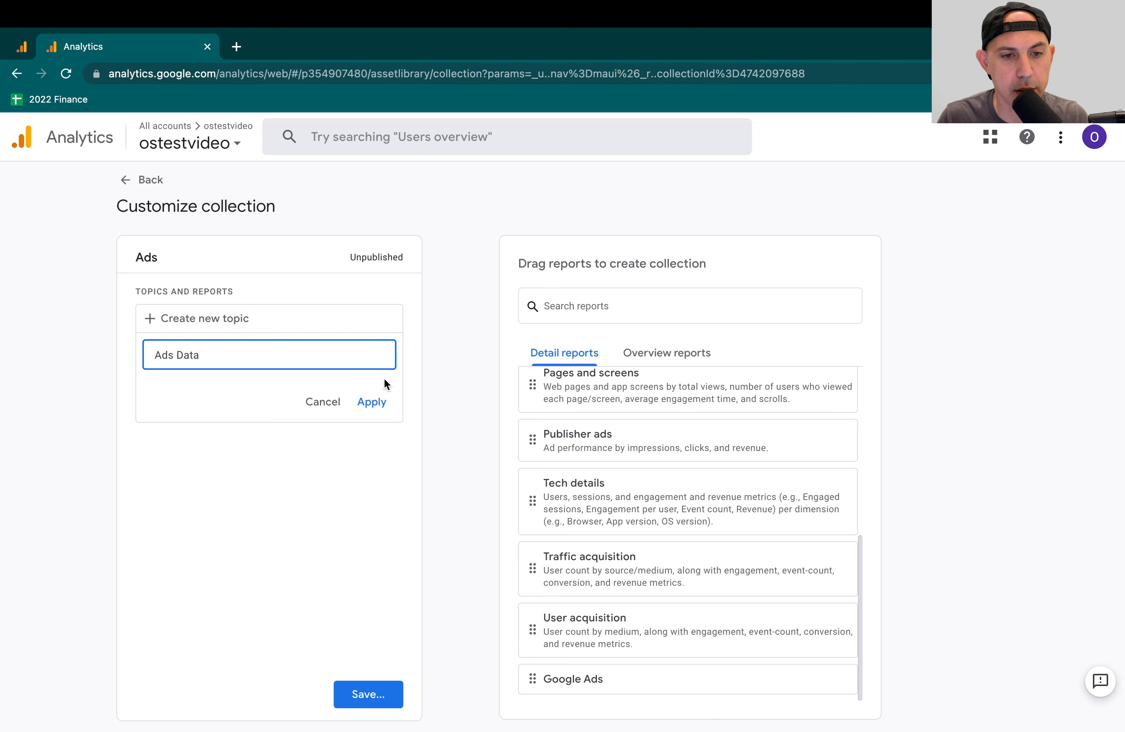
click(385, 397)
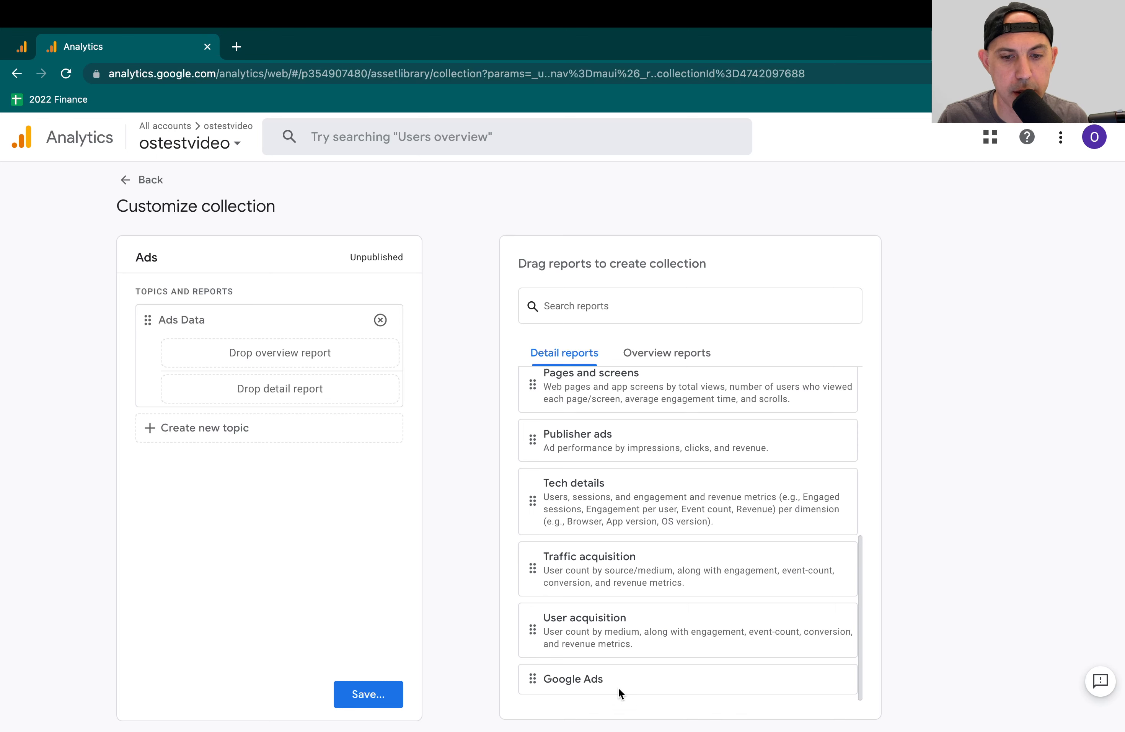
- Add the Google Ads detail report to the Ads Data topic, then save the collection and return to the Library
drag(535, 676, 283, 380)
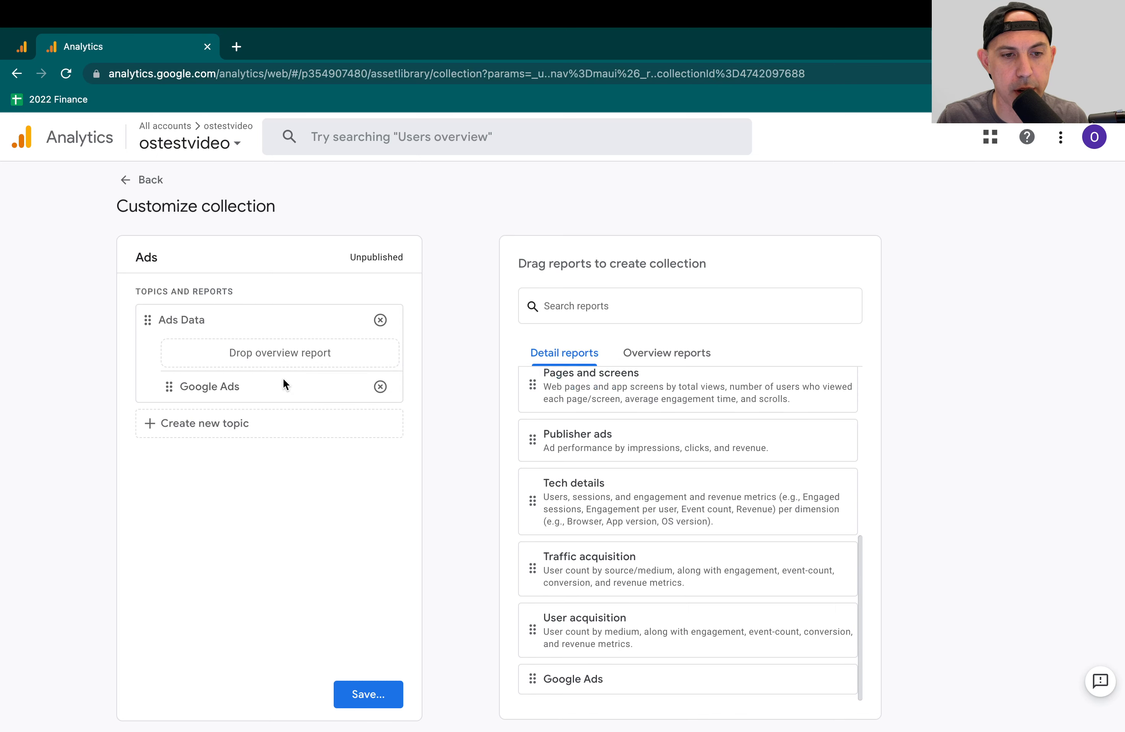
click(371, 694)
click(464, 618)
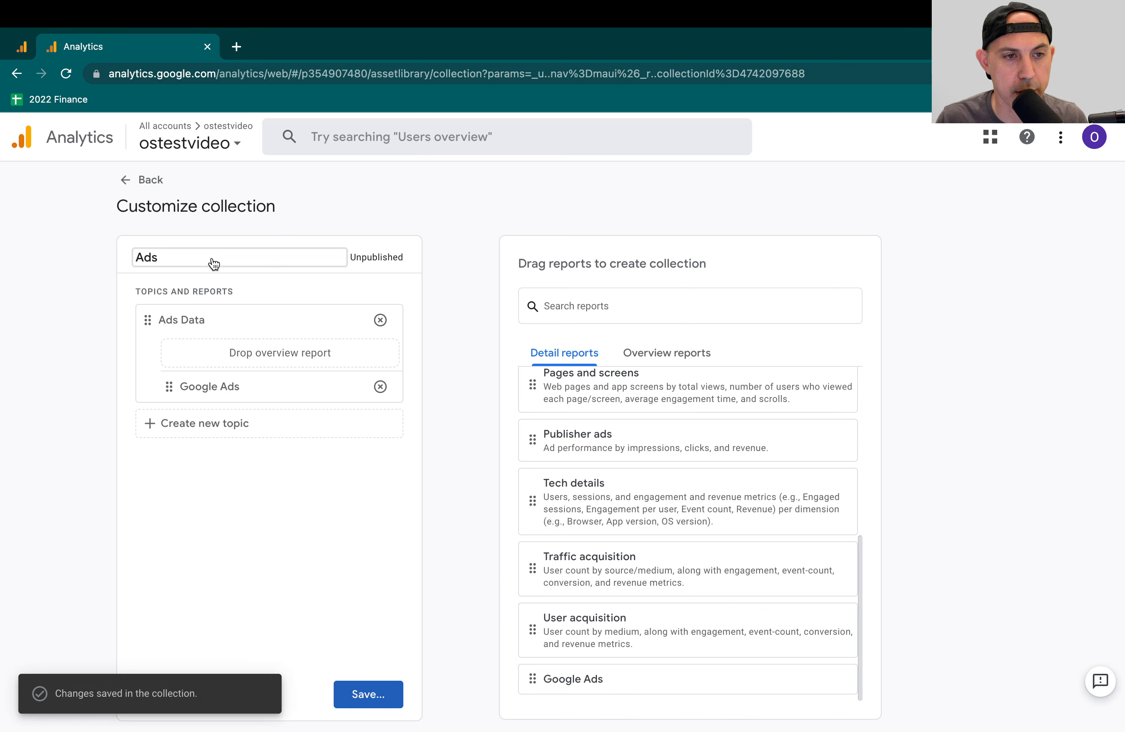
click(137, 180)
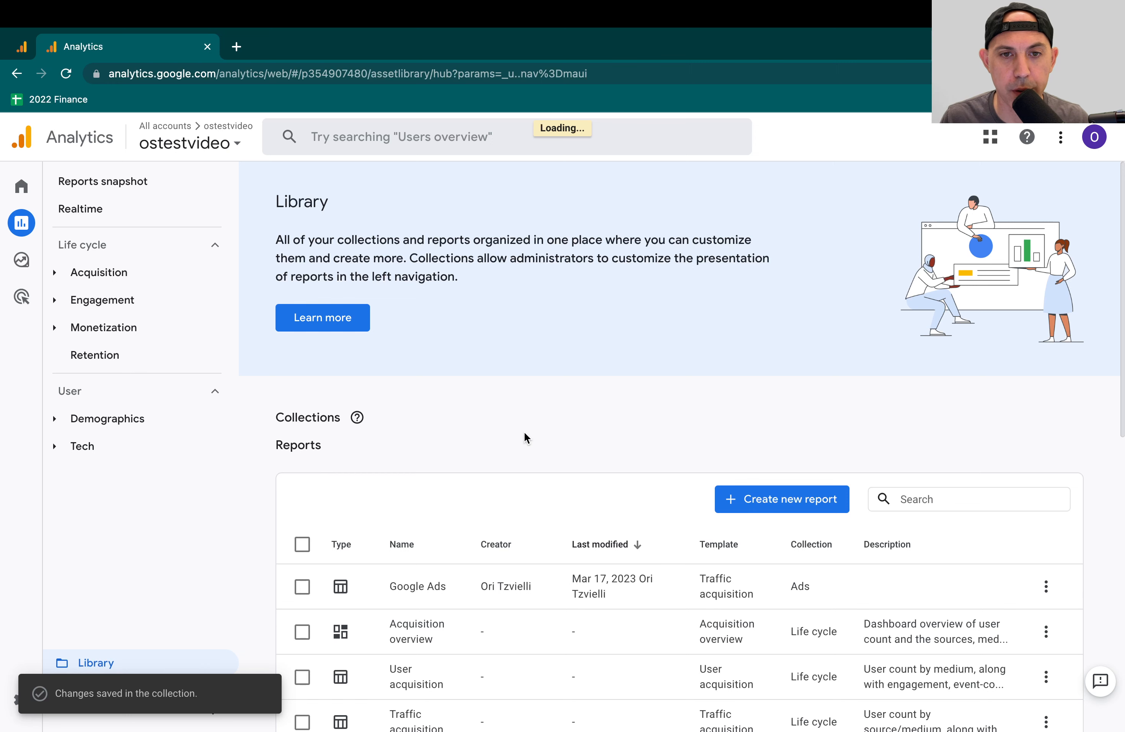
- Publish the Ads collection and expand its Ads Data topic in the report navigation
click(729, 460)
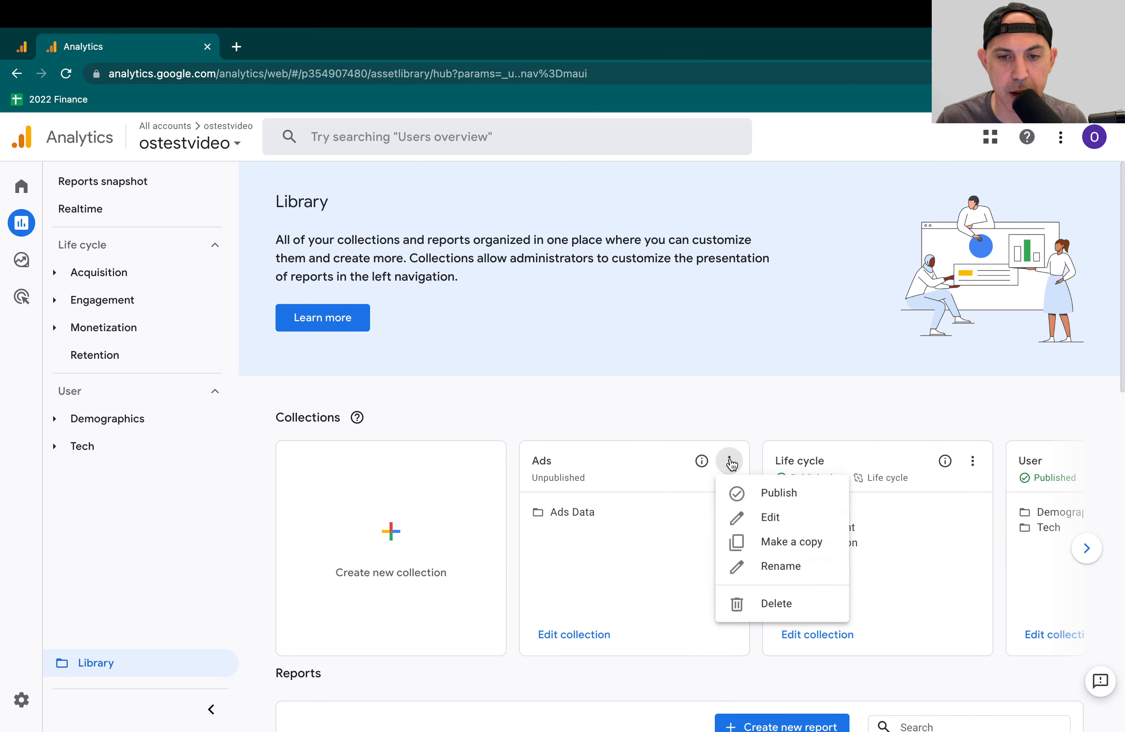
click(760, 493)
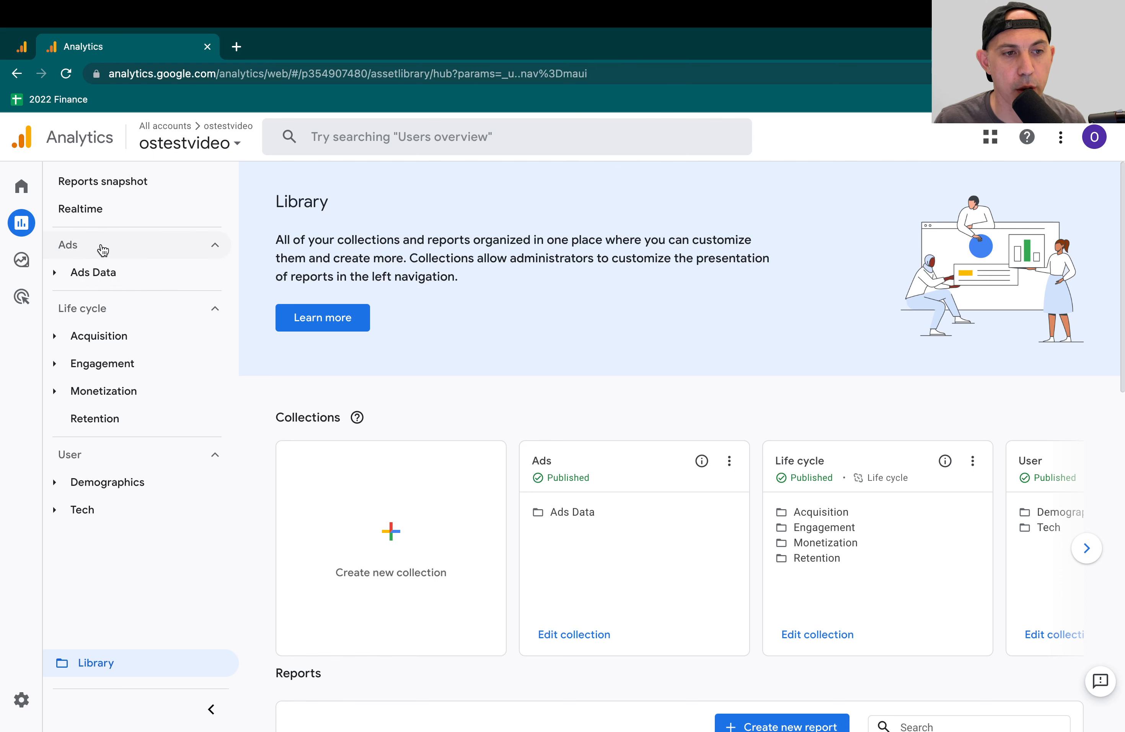
click(57, 272)
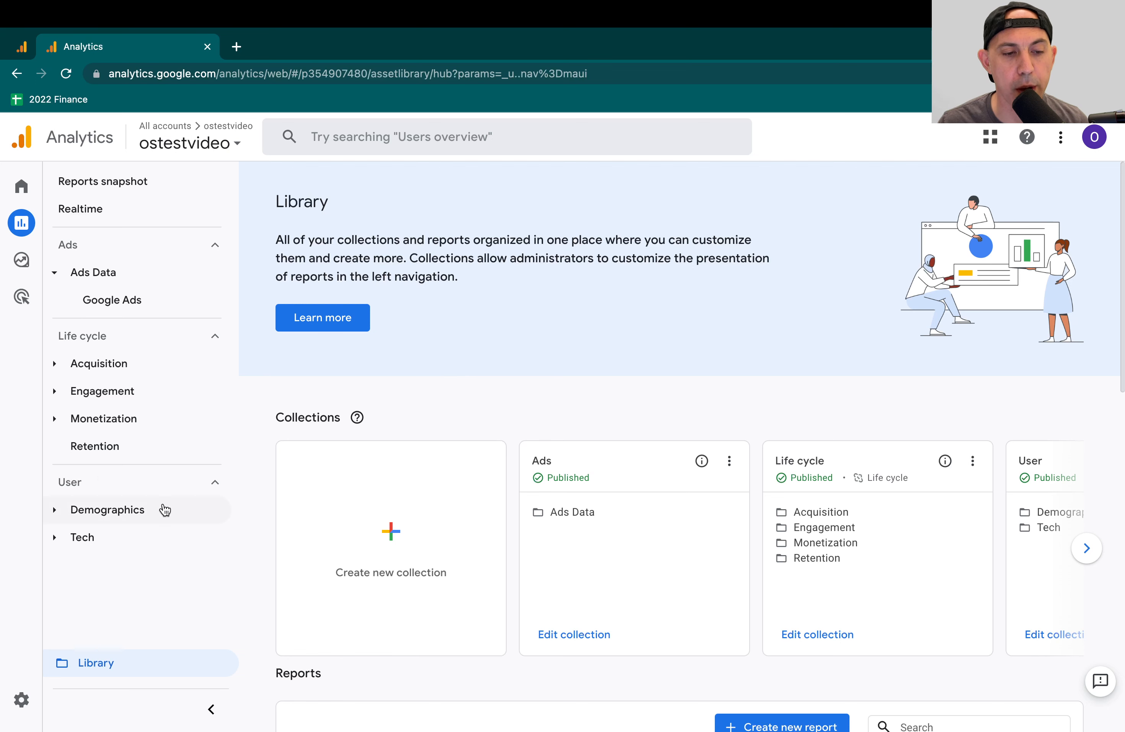
- Open the Tech details report under User and set the table's primary dimension to Device category
click(110, 538)
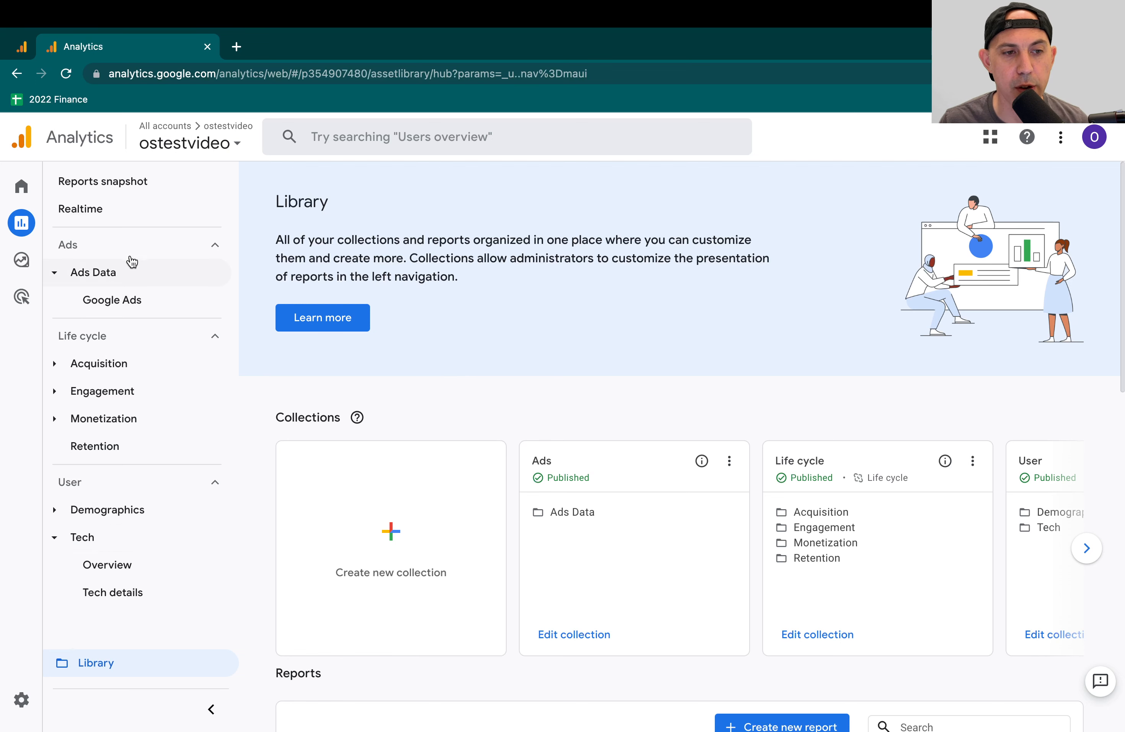
click(132, 591)
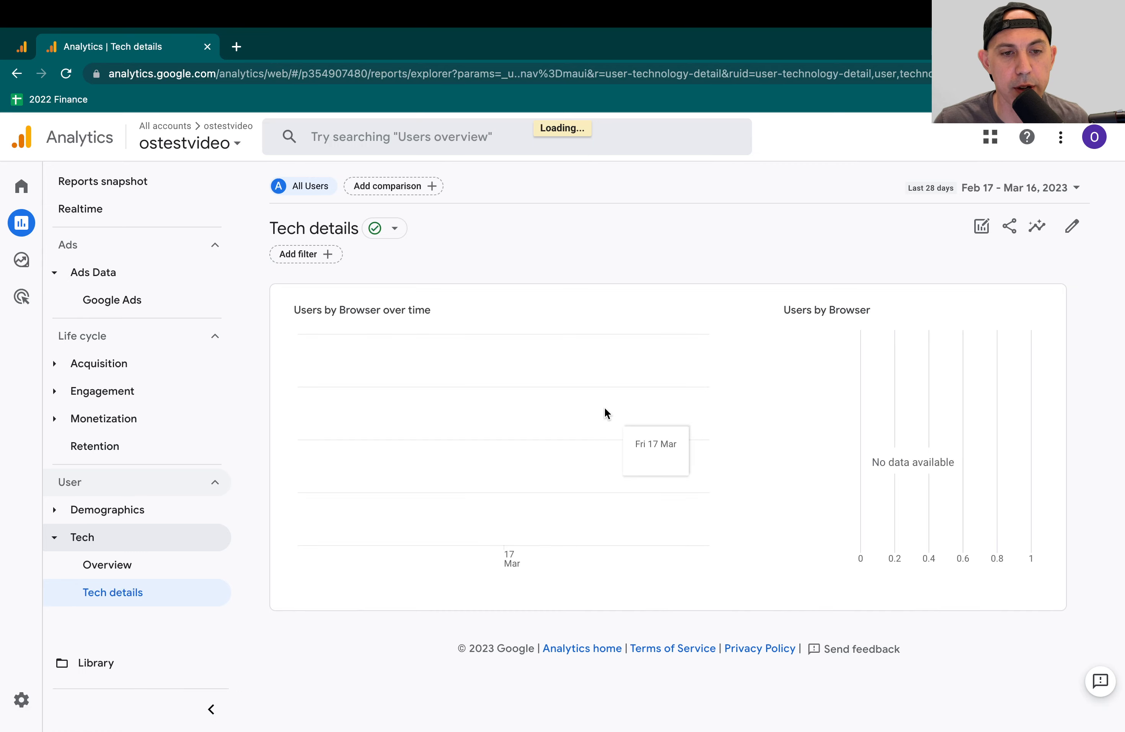
scroll(586, 305, down, 5)
click(372, 472)
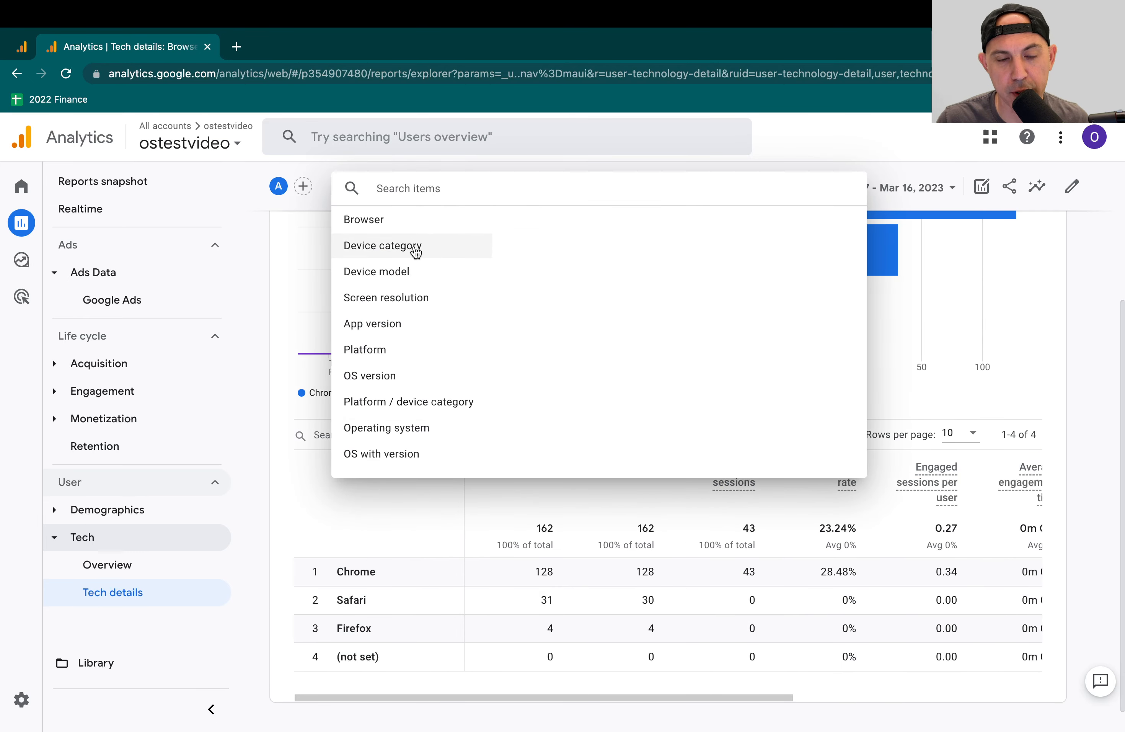
click(119, 624)
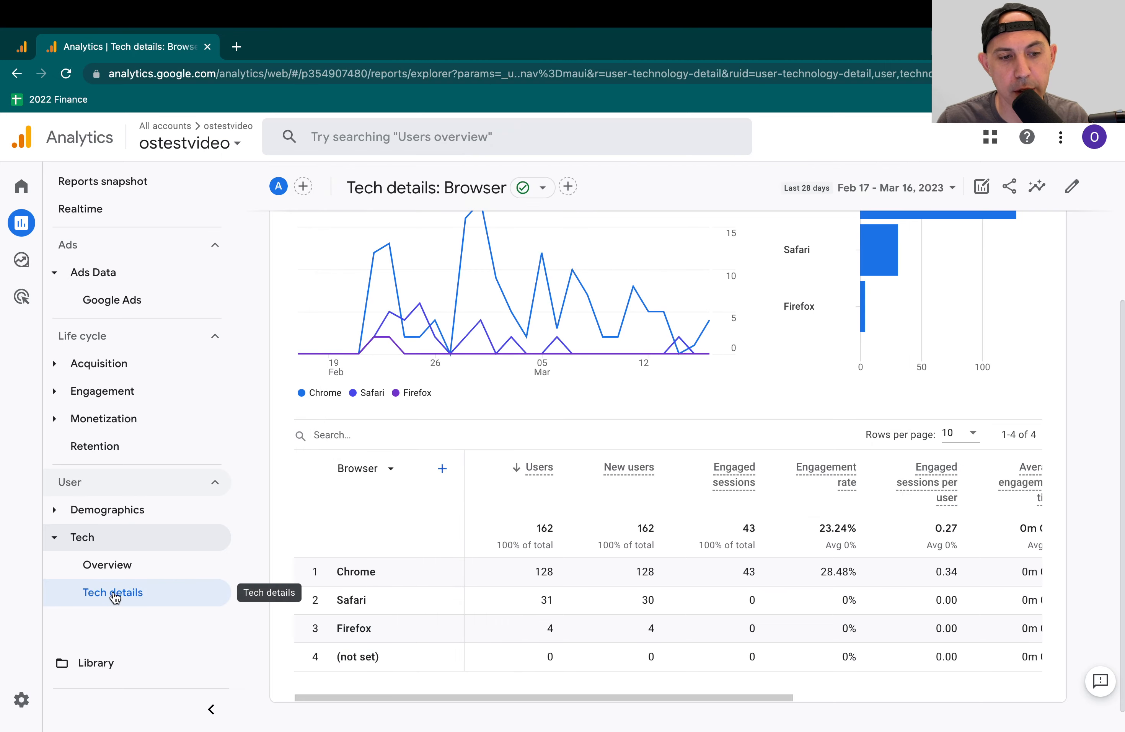
click(390, 468)
click(410, 246)
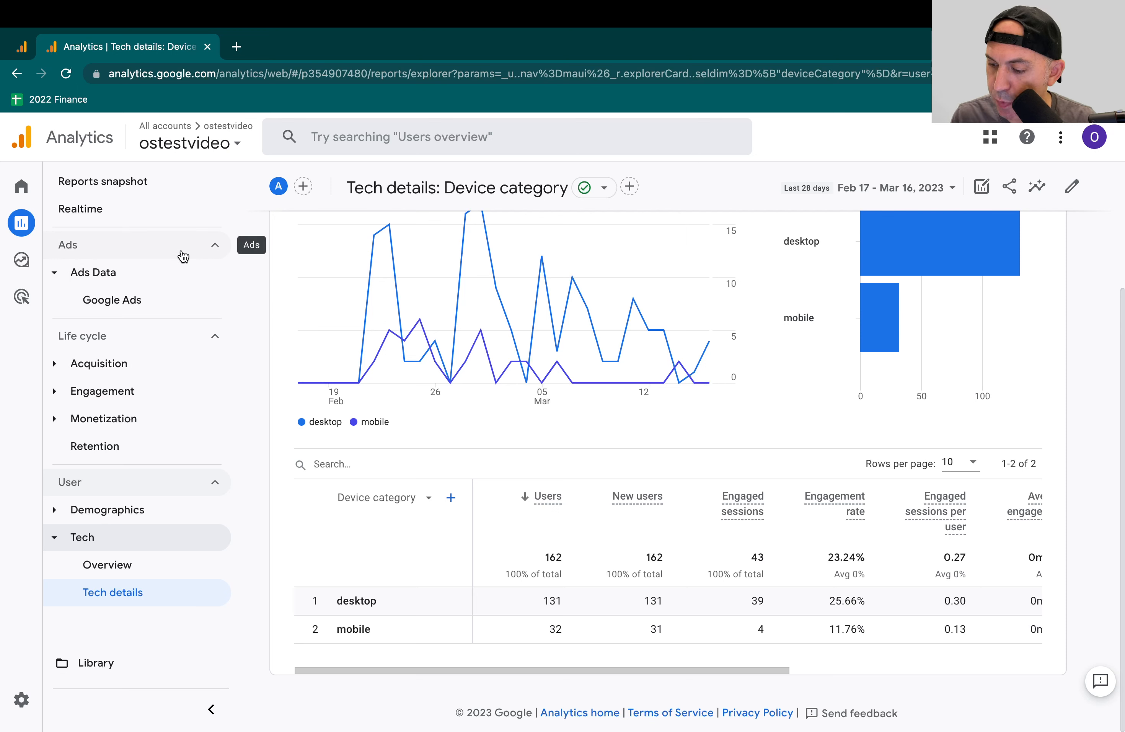
- Look over the reports listed under Acquisition and Engagement, and collapse both groups again
click(98, 364)
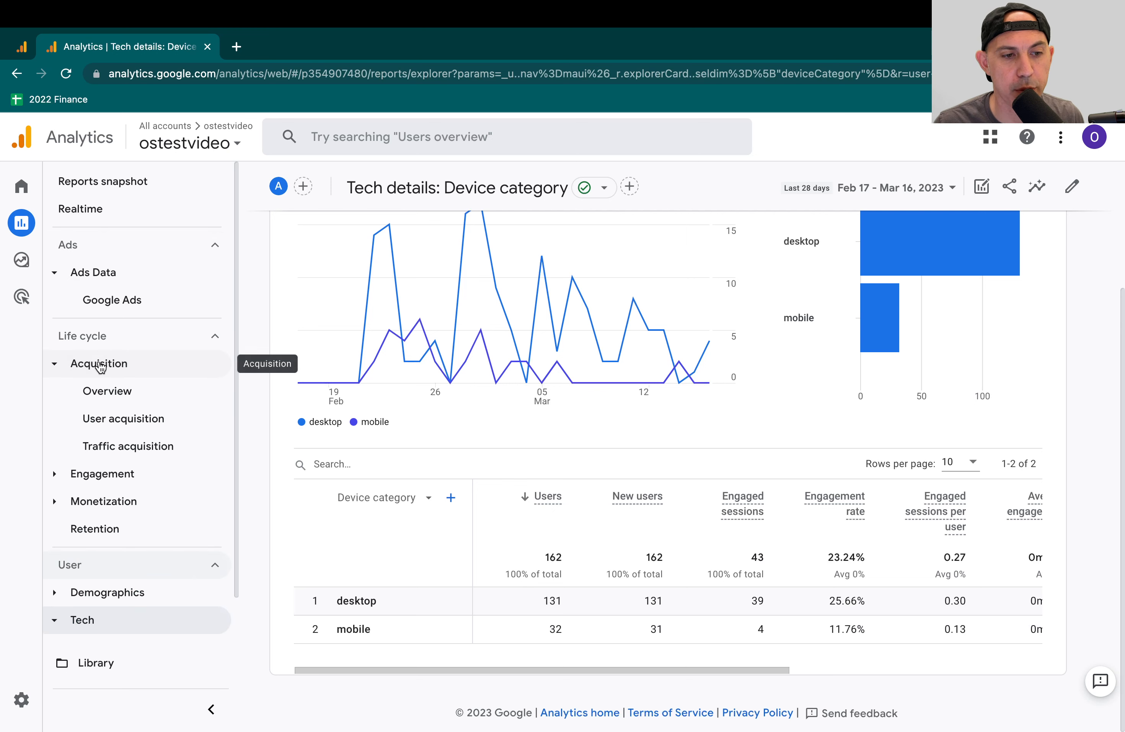
click(109, 467)
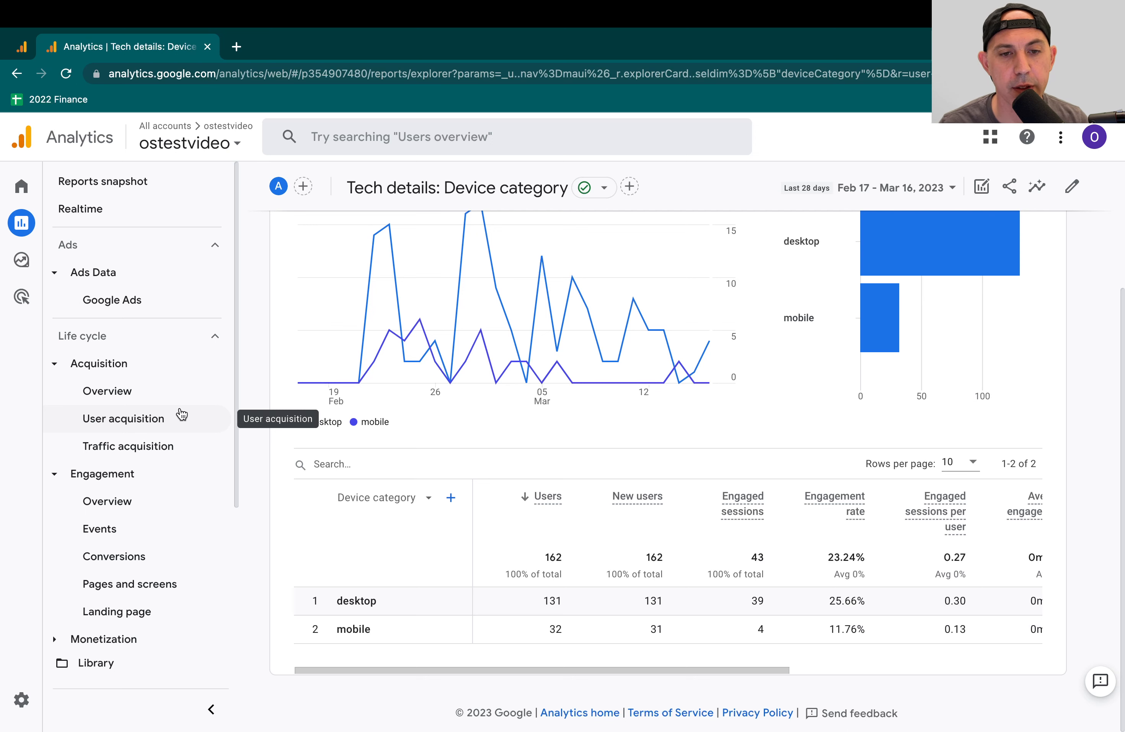
scroll(647, 423, up, 3)
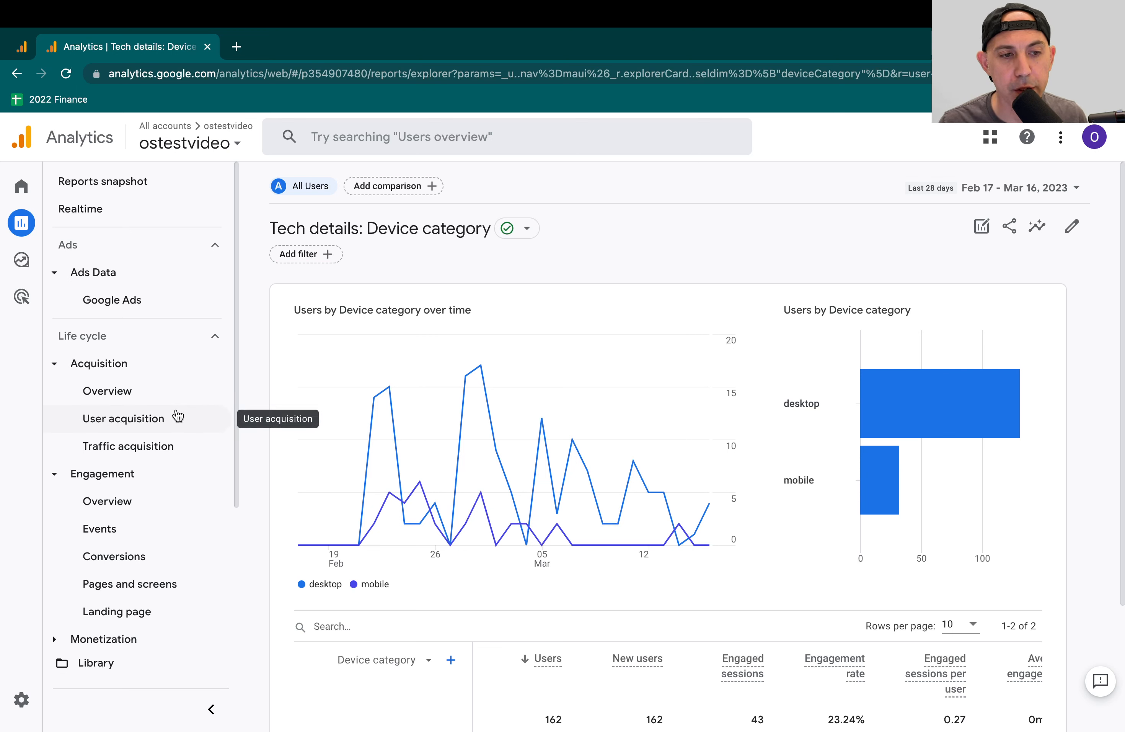
click(54, 474)
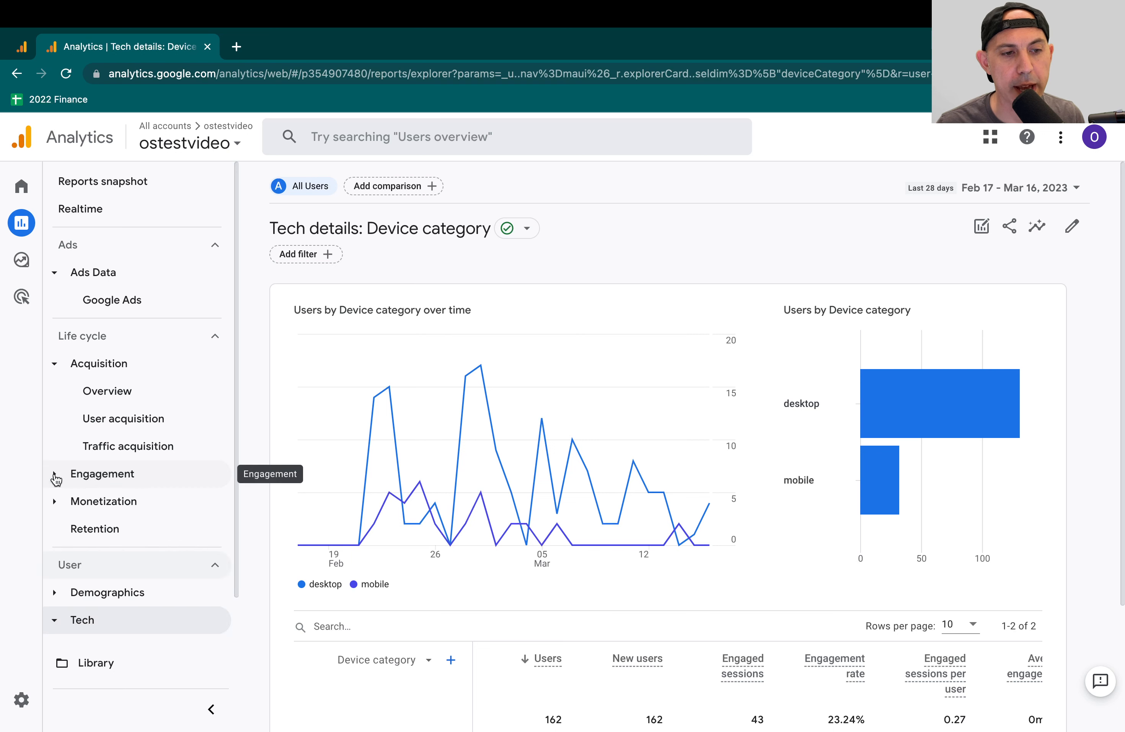
click(57, 370)
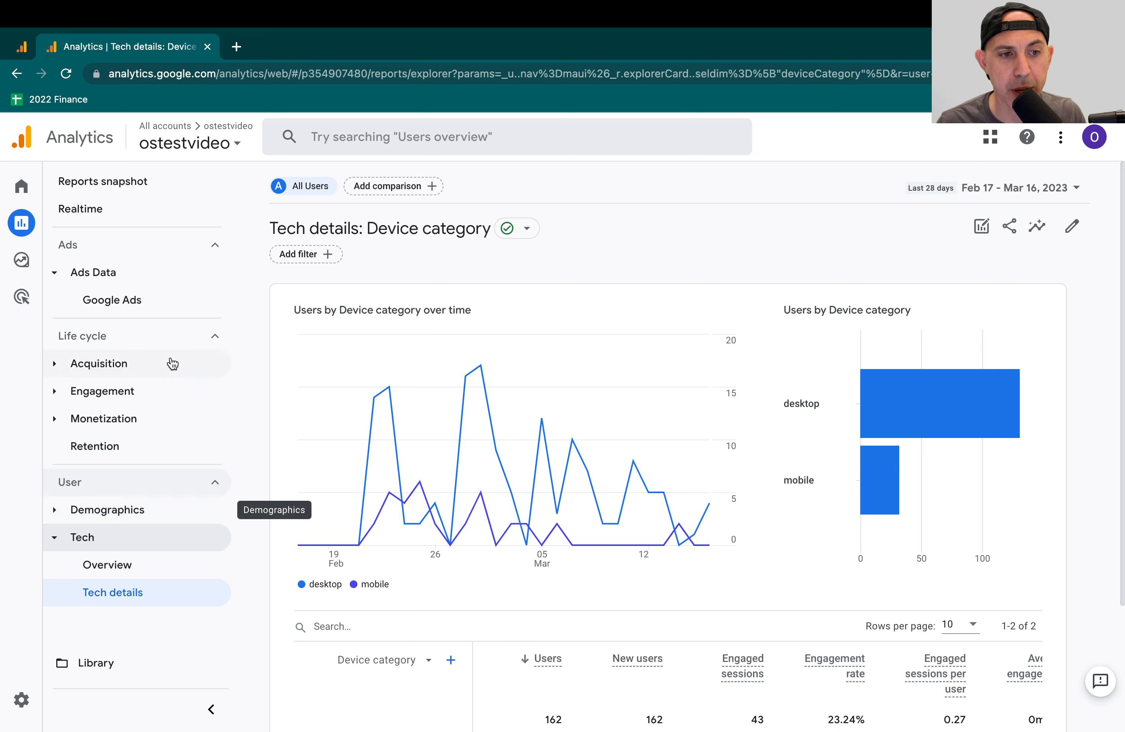
- Review the primary dimensions offered for the Tech details table and close the list without choosing one
scroll(332, 590, down, 4)
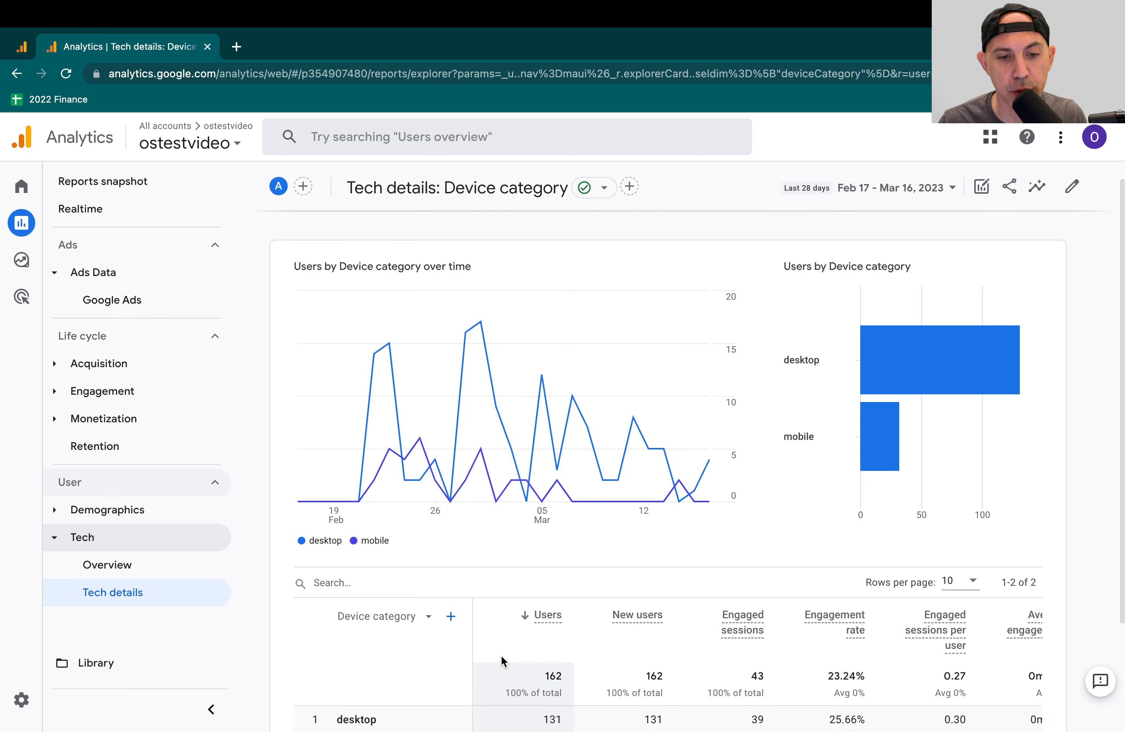
click(404, 499)
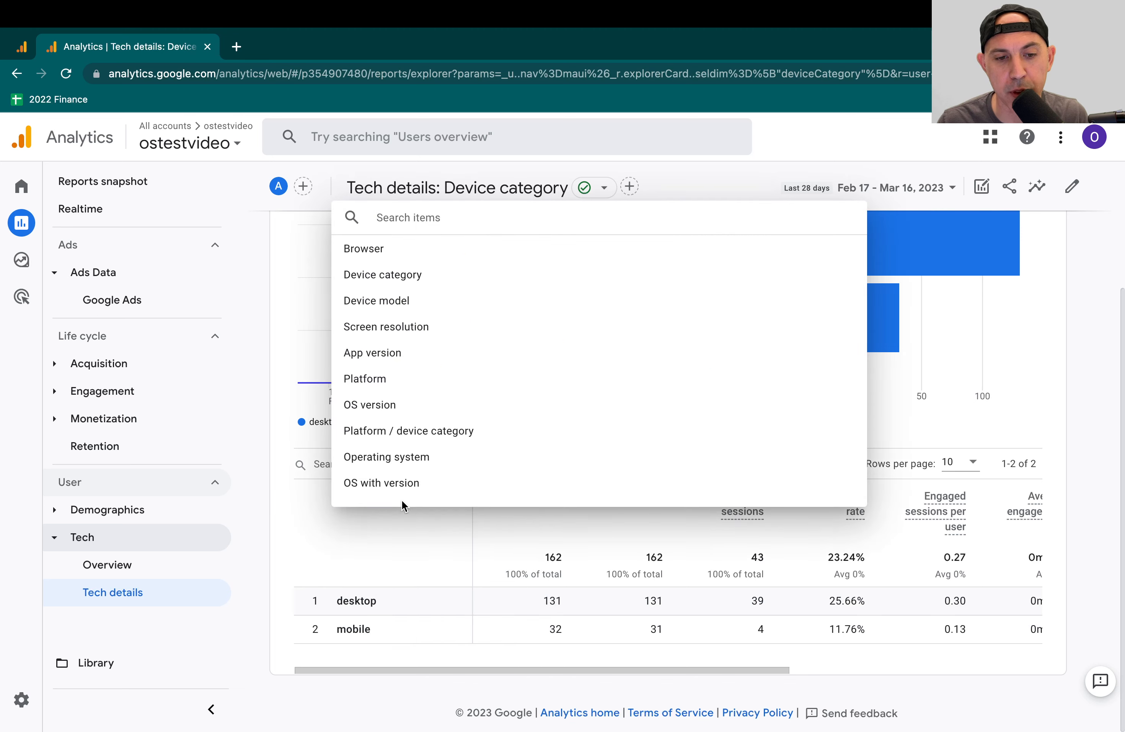
click(499, 677)
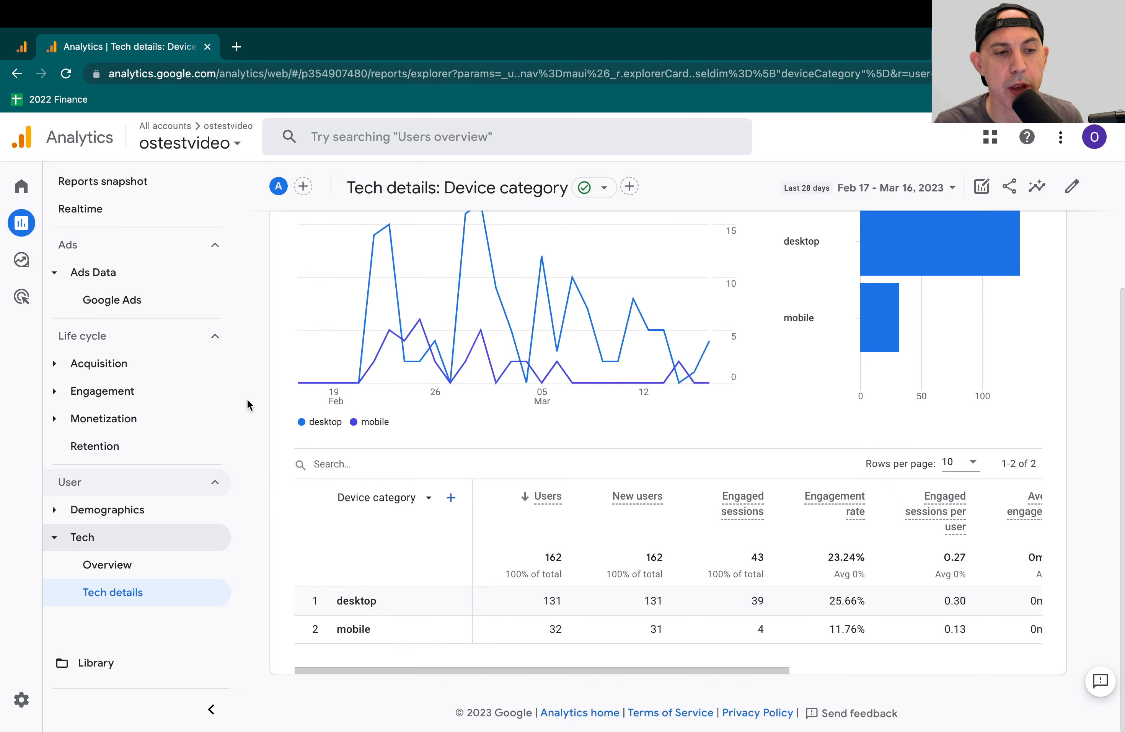